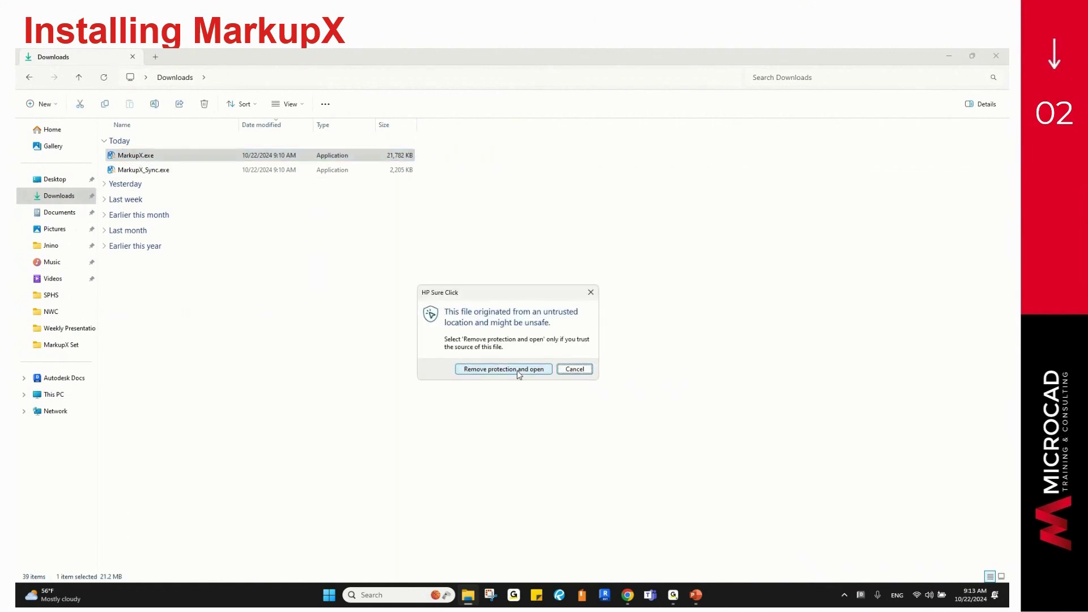
Remove the download protection from MarkupX.exe, install MarkupX and finish the setup wizard
click(503, 368)
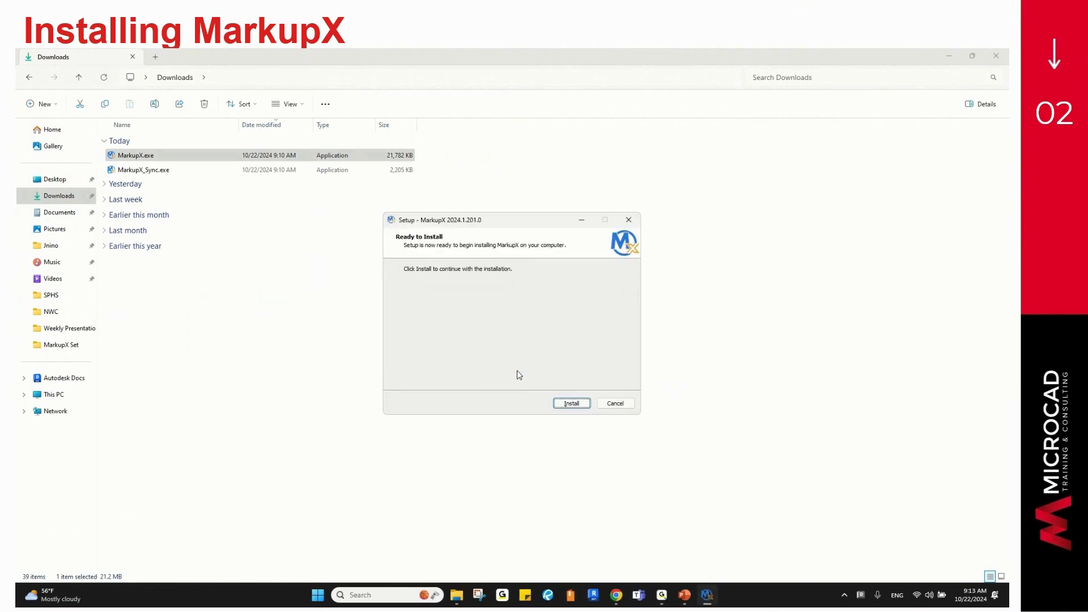
click(572, 406)
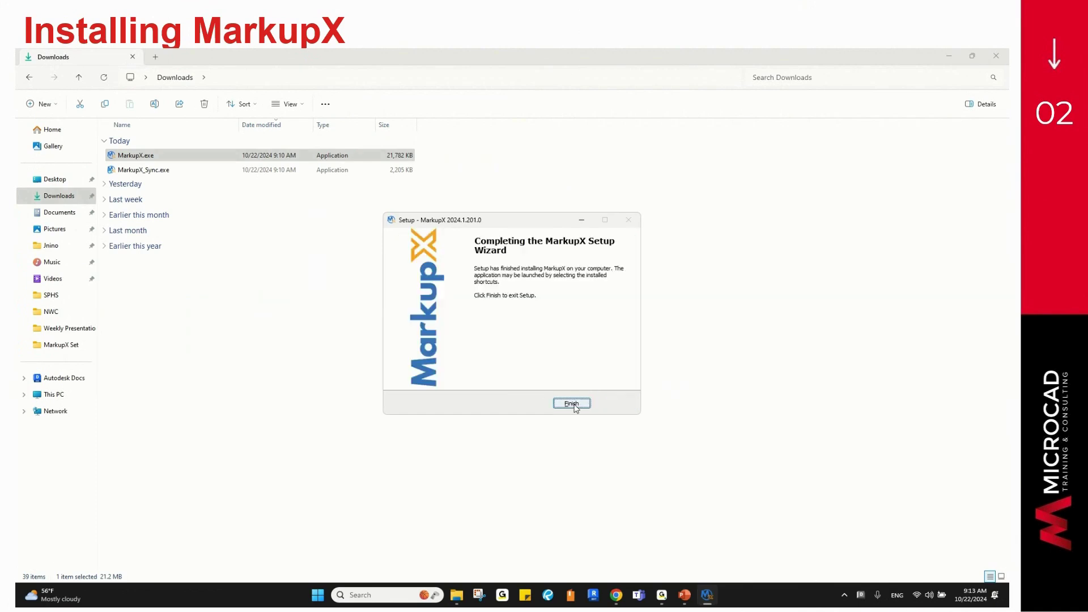
click(573, 405)
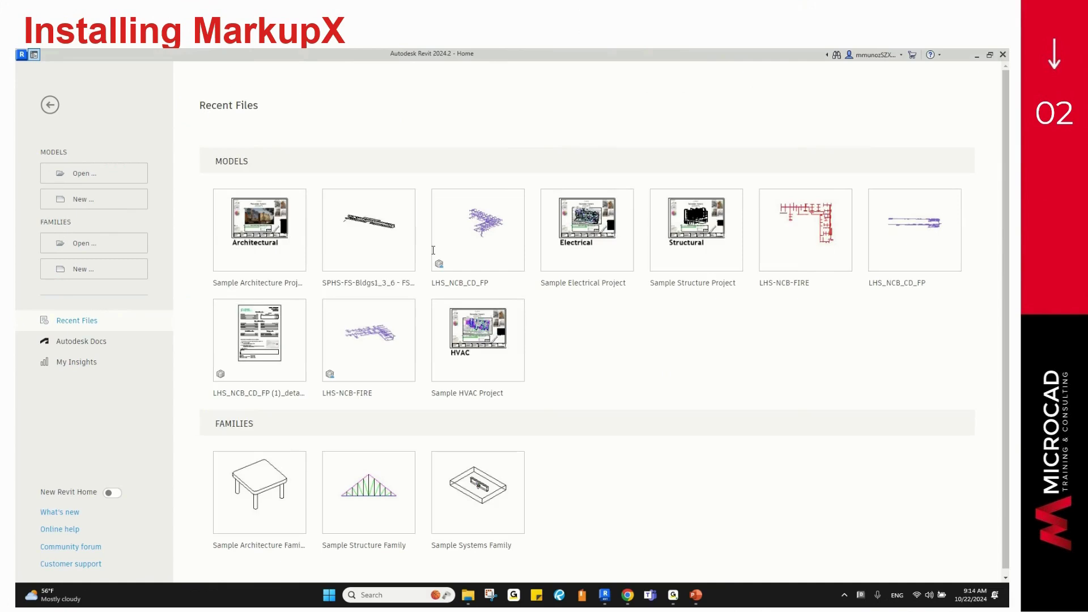
Open the Sample Architecture Project in Revit and bring up the MarkupX add-in's license settings
click(287, 234)
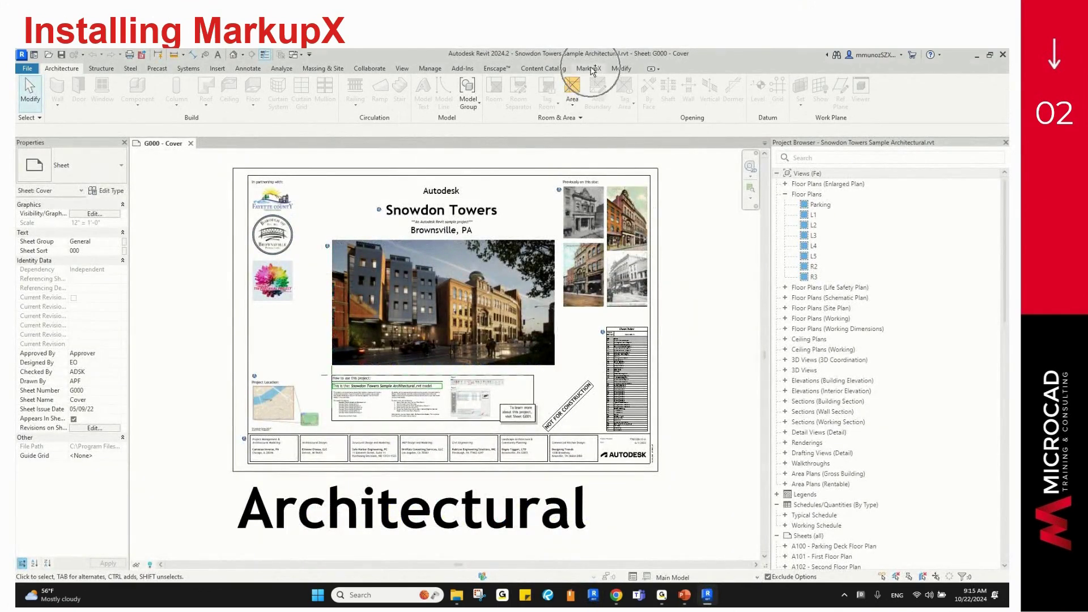
click(589, 69)
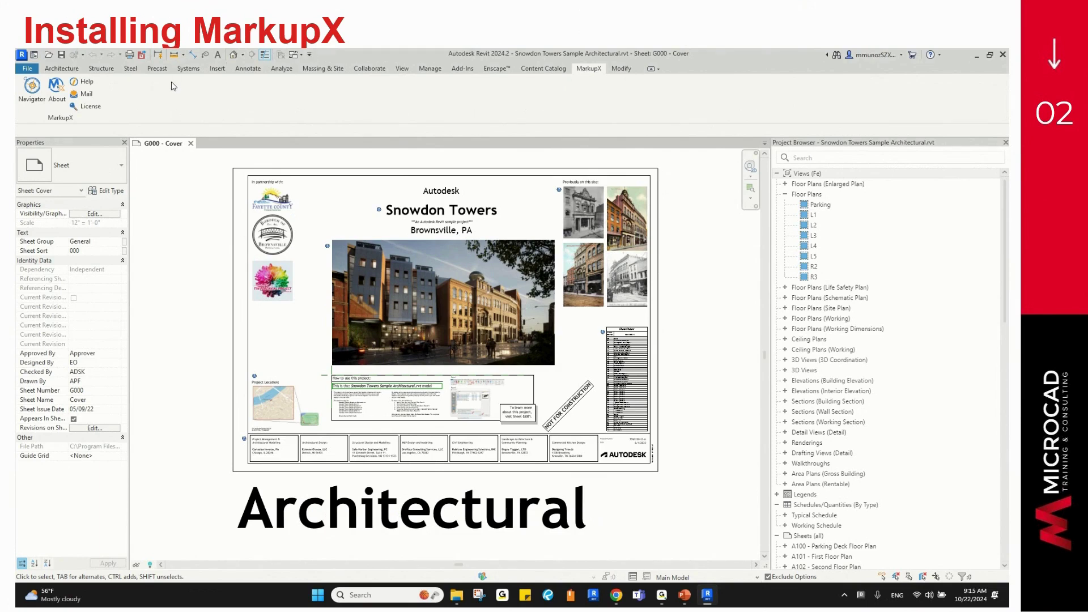
click(90, 107)
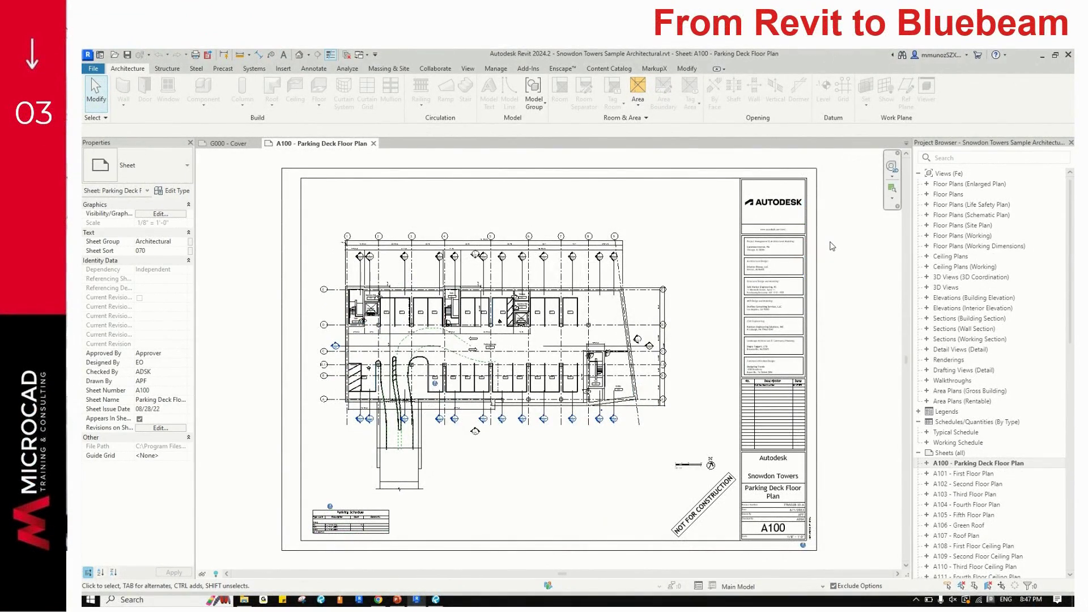
Export the selected views/sheets set "Arch - All Sheets" to PDF
click(209, 56)
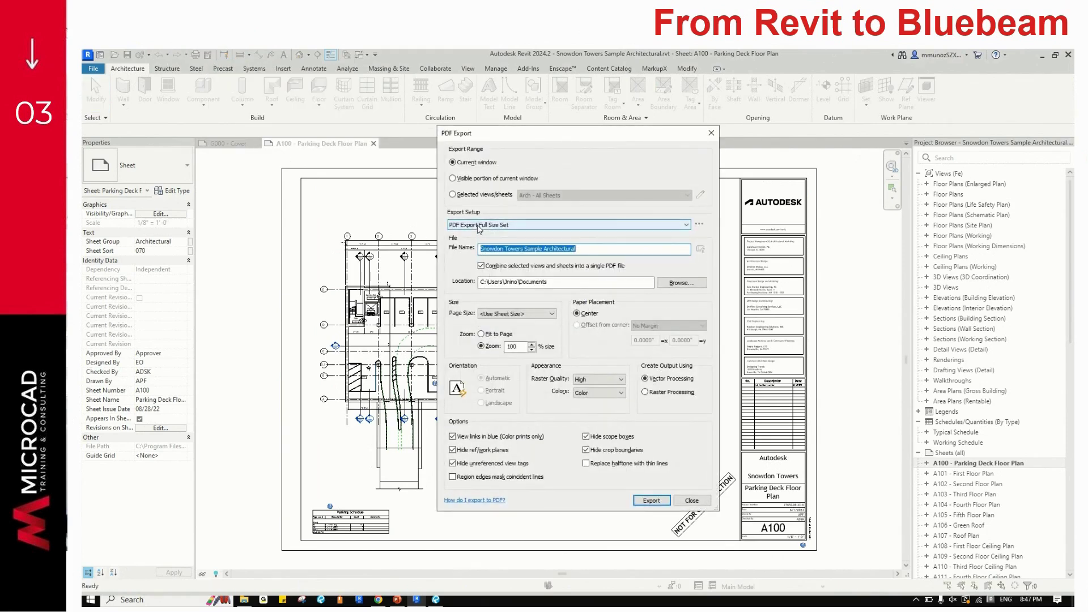
click(487, 195)
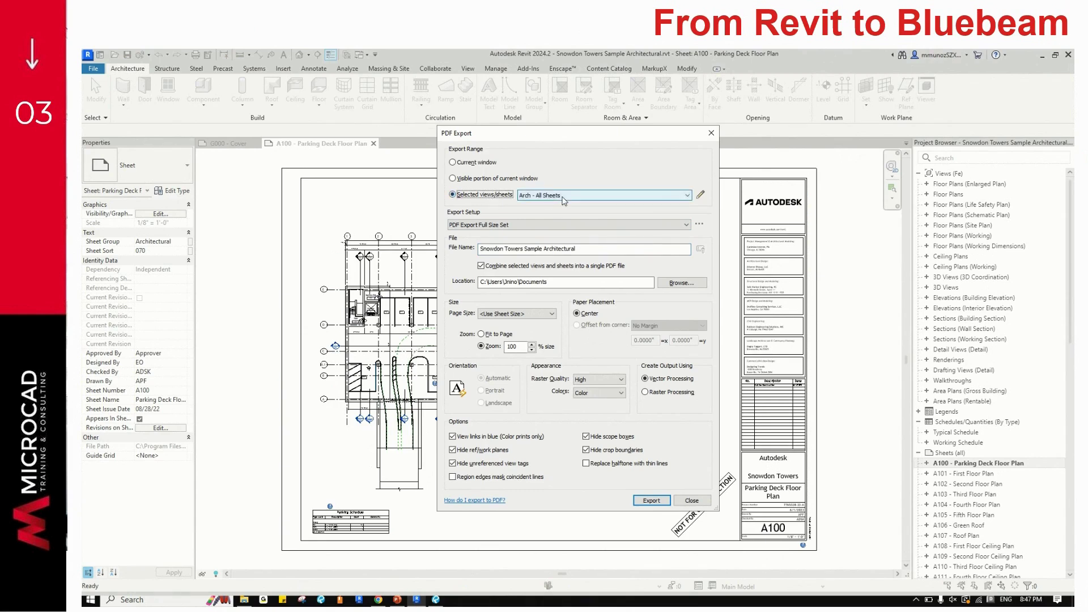
click(564, 197)
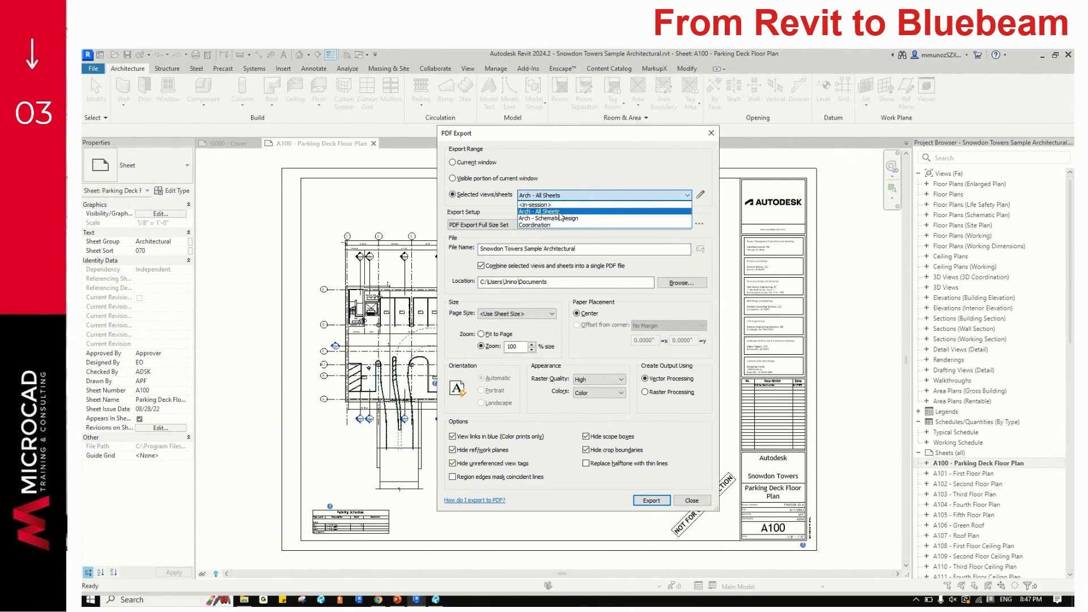
click(559, 212)
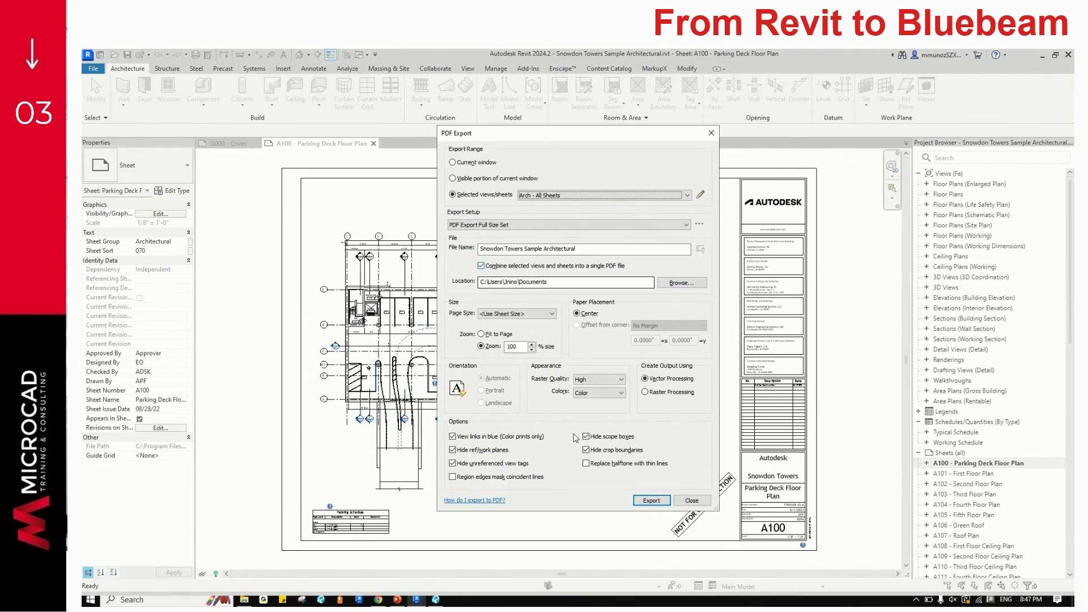
click(653, 501)
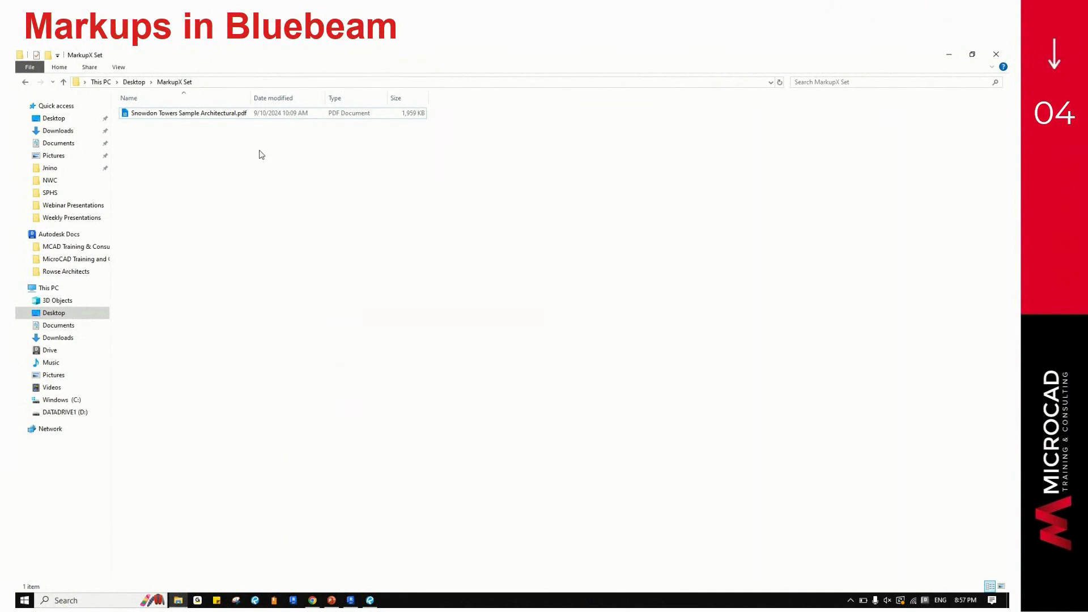
Open Snowdon Towers Sample Architectural.pdf in Bluebeam Revu and inspect the "Make Grids Halftone" cloud markup on sheet A100
click(209, 115)
double_click(210, 116)
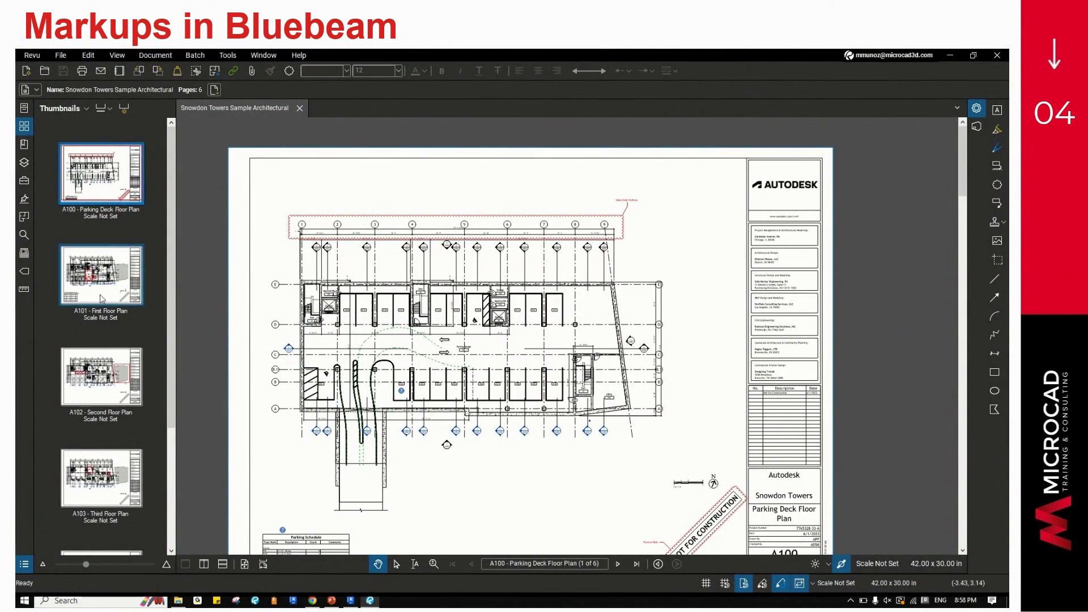
scroll(105, 272, down, 2)
scroll(111, 237, up, 2)
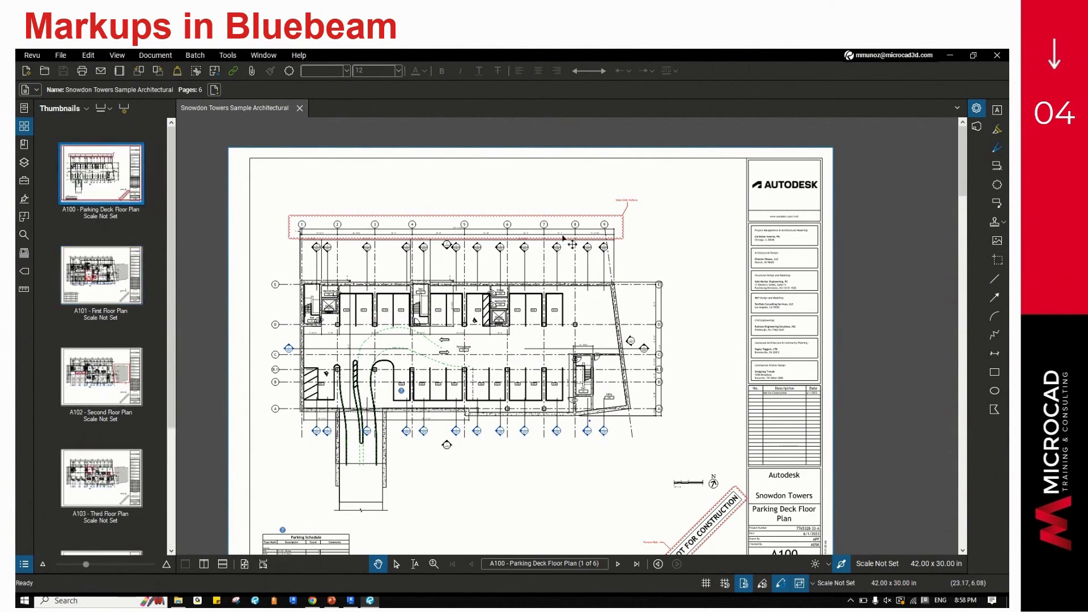
scroll(652, 214, up, 3)
drag(655, 212, 732, 234)
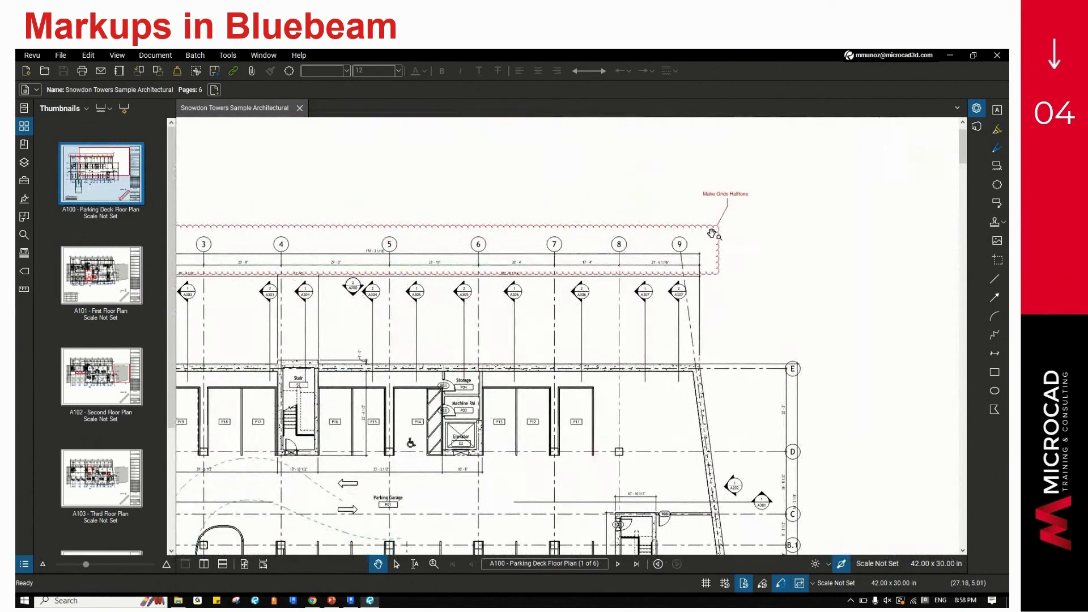
click(713, 229)
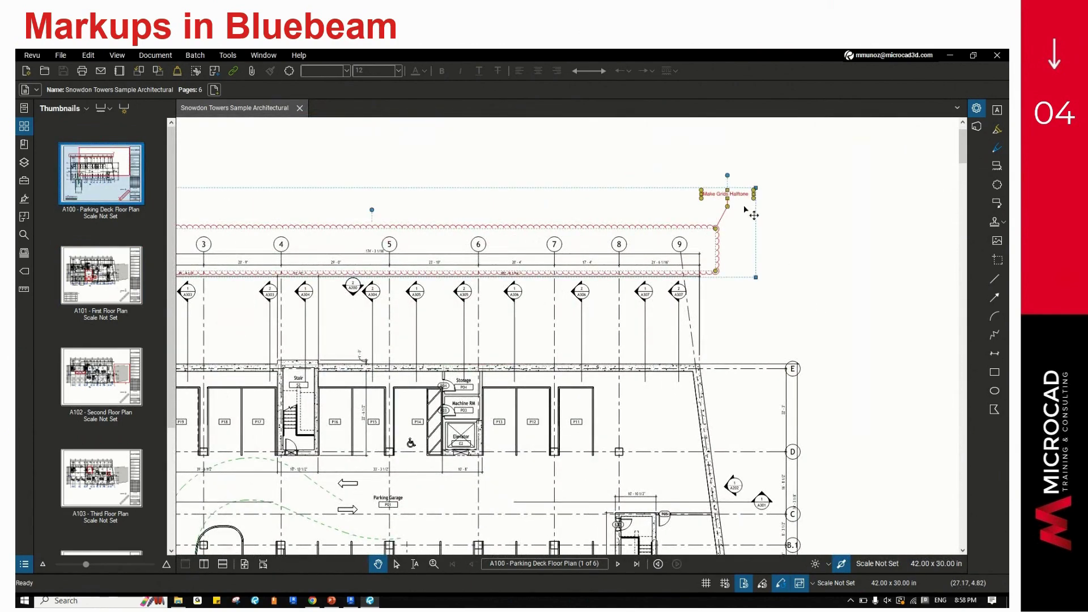
click(781, 300)
Examine the markup around the NOT FOR CONSTRUCTION stamp on sheet A100 and the markups on sheet A101
scroll(779, 308, down, 5)
scroll(785, 391, up, 8)
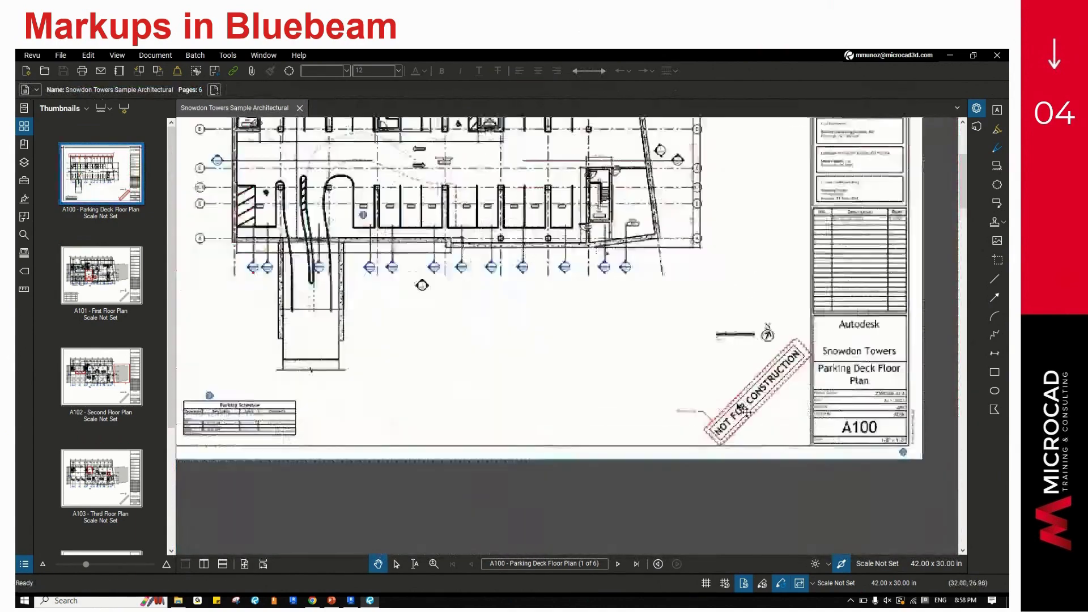
scroll(725, 360, down, 9)
click(101, 275)
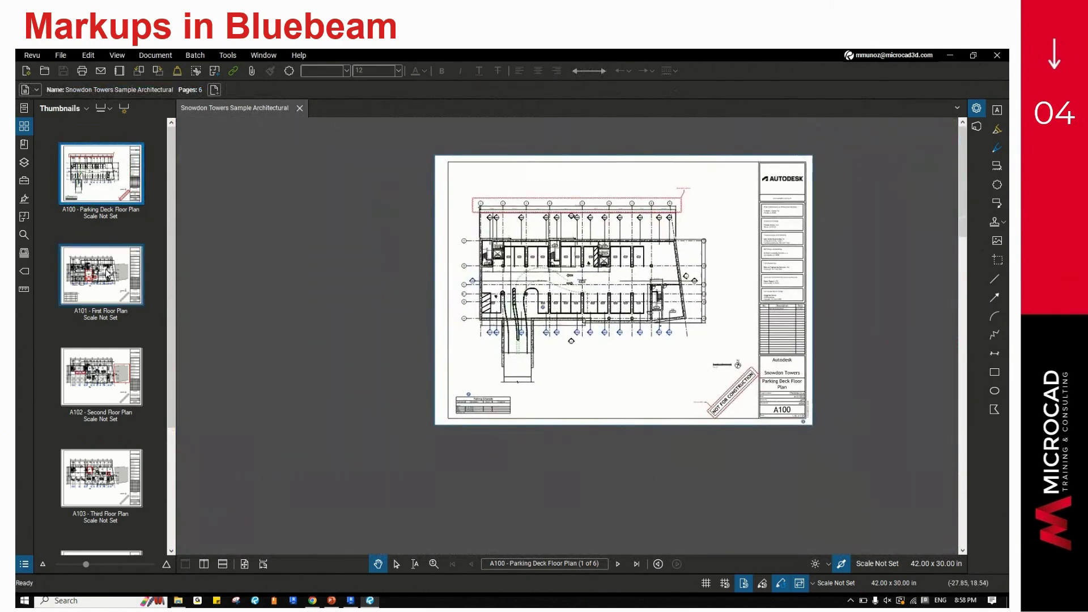
scroll(564, 313, up, 5)
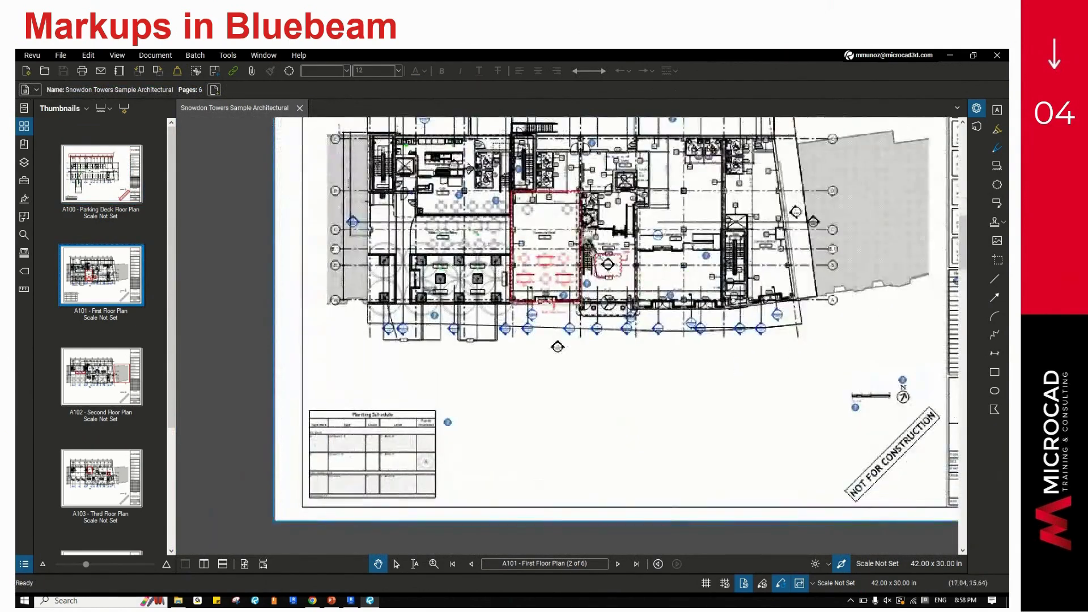
scroll(452, 315, down, 5)
scroll(451, 316, up, 3)
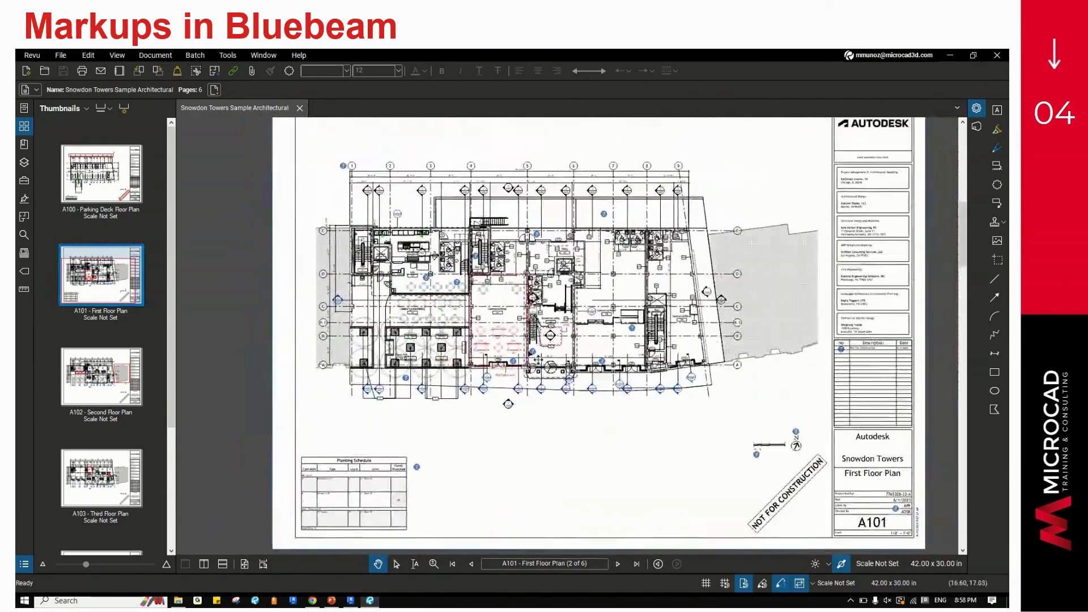
Add a callout reading "Markup" on sheet A100, with its arrow pointing beside parking space P11
click(119, 177)
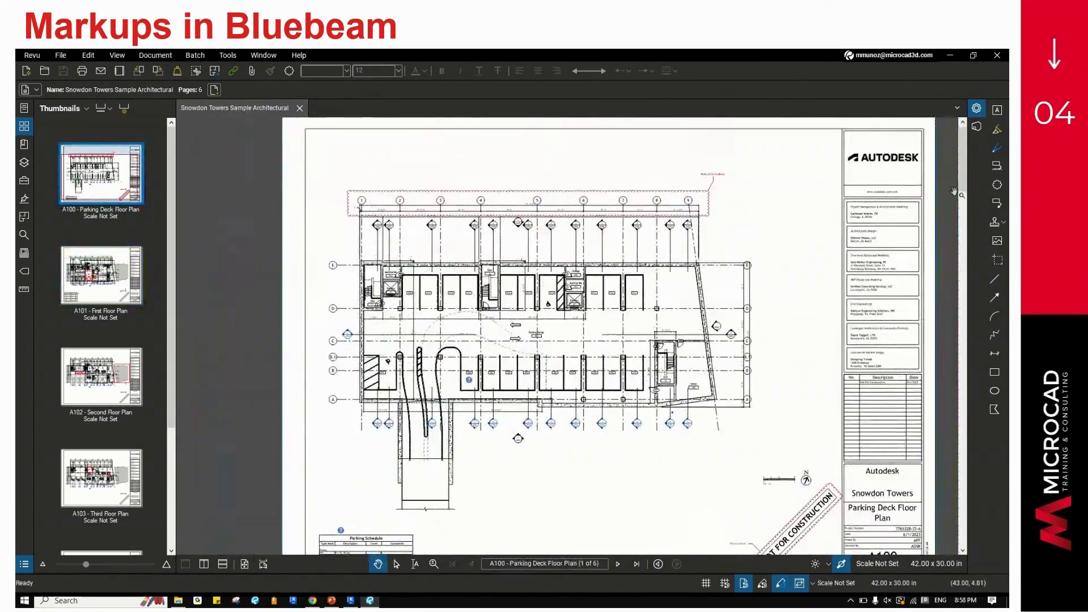
click(997, 203)
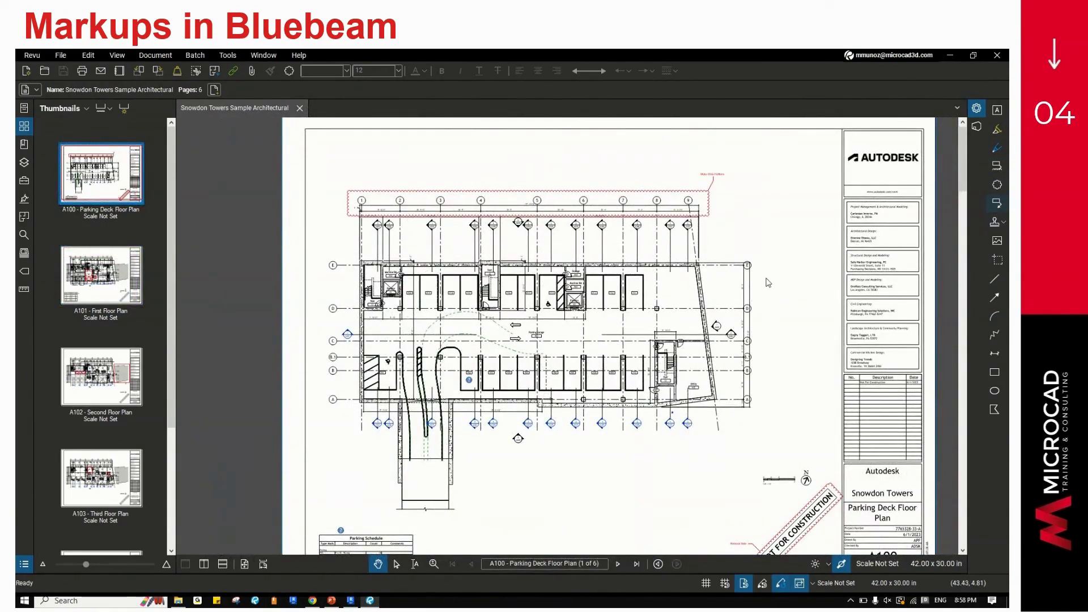
scroll(723, 297, up, 3)
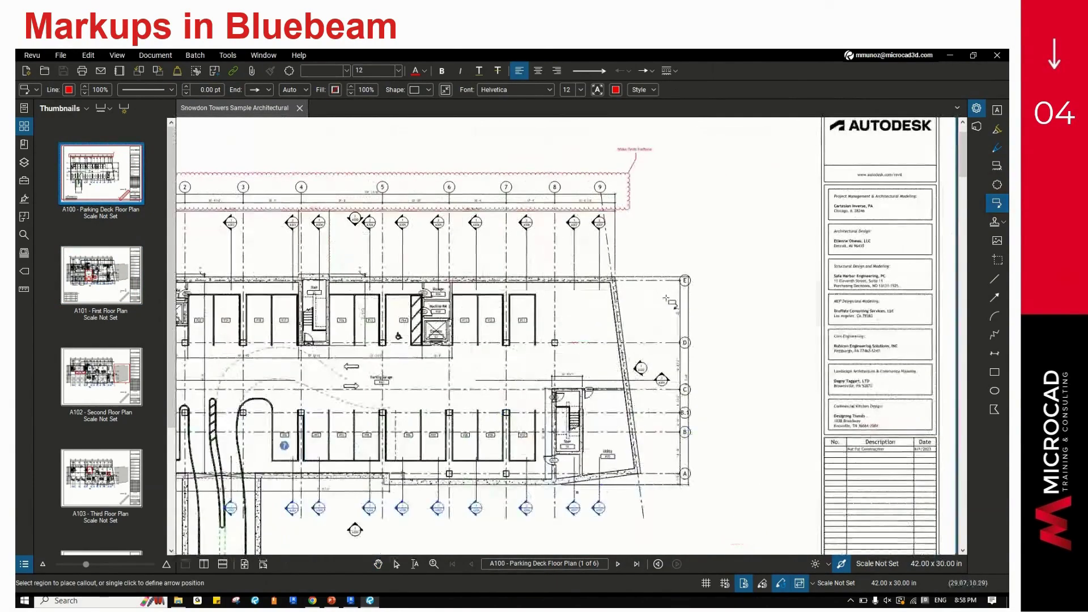
click(534, 333)
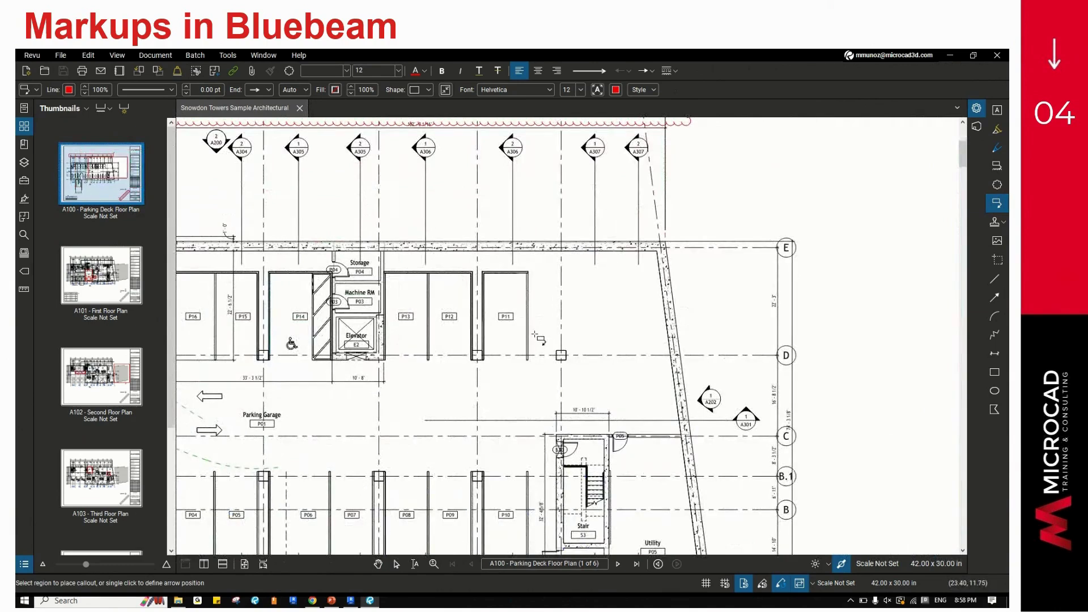
click(545, 313)
key(Escape)
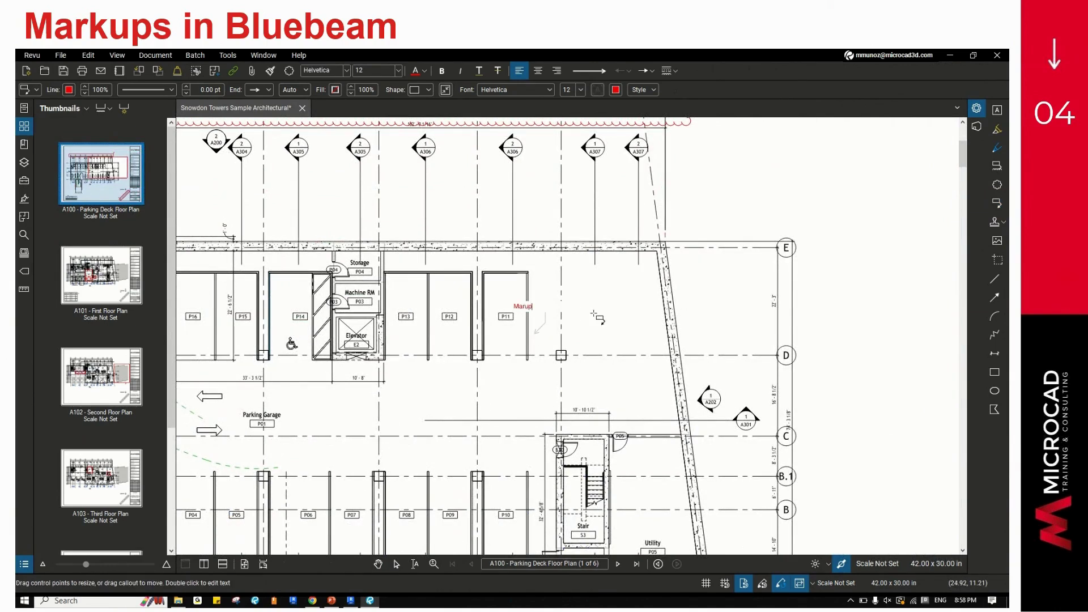
text(Markq)
click(599, 299)
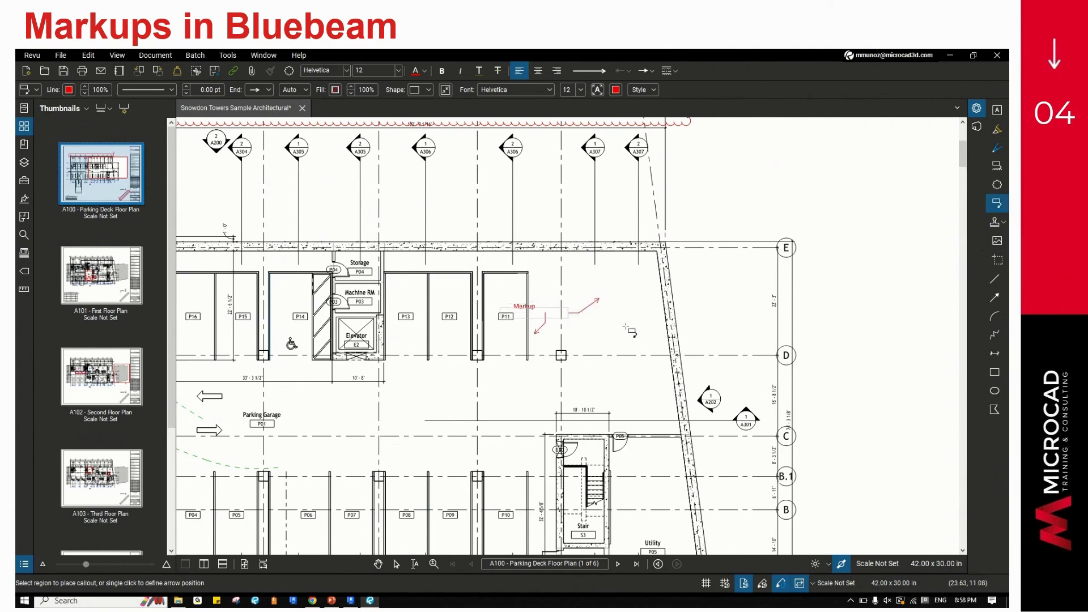
key(Escape)
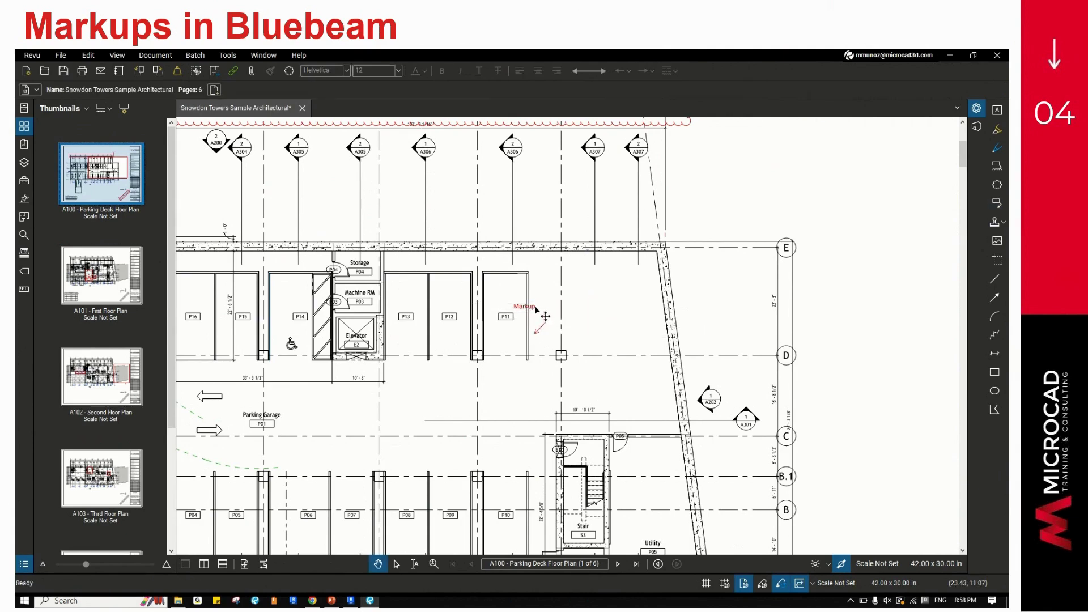
Move the "Markup" callout clear of parking space P11 and narrow its text box to fit the text
click(545, 316)
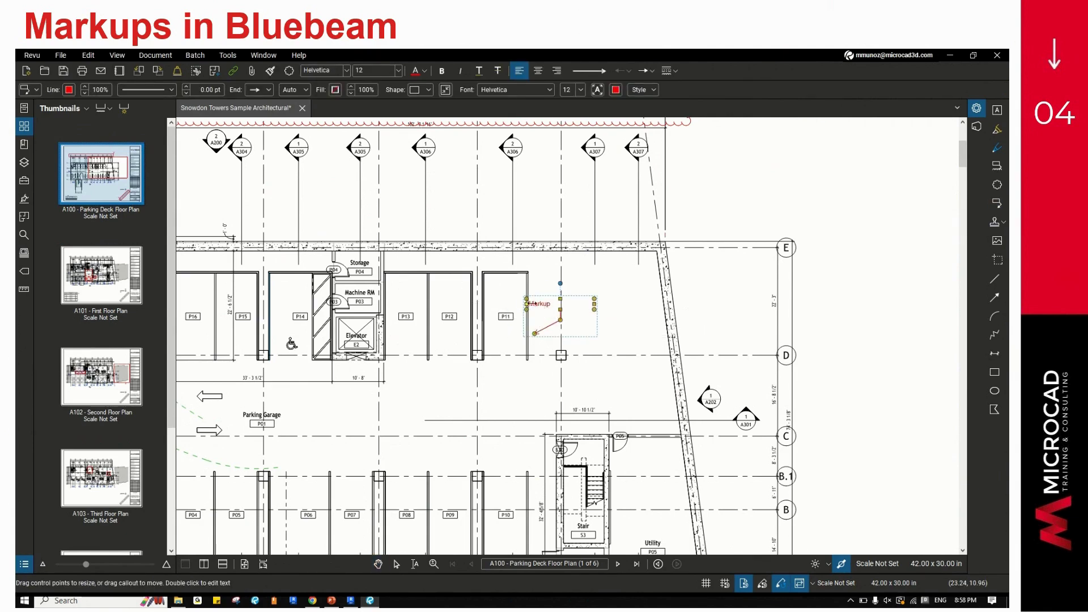
drag(531, 304, 568, 304)
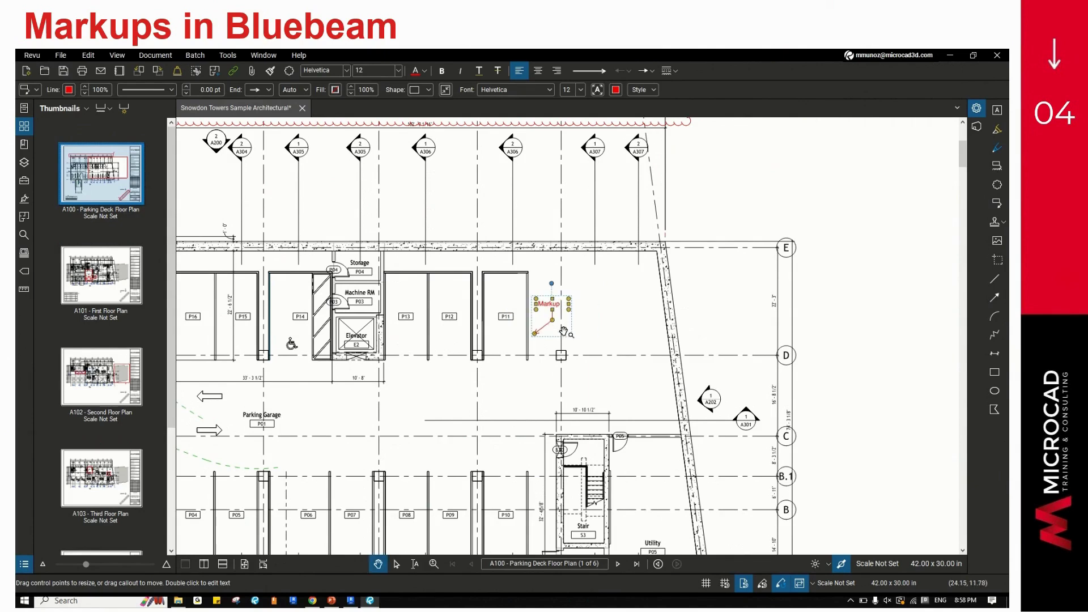
click(593, 324)
Examine the markups on the second, third and fifth floor plan sheets A102, A103 and A105
scroll(593, 324, down, 5)
middle_drag(593, 324, 591, 293)
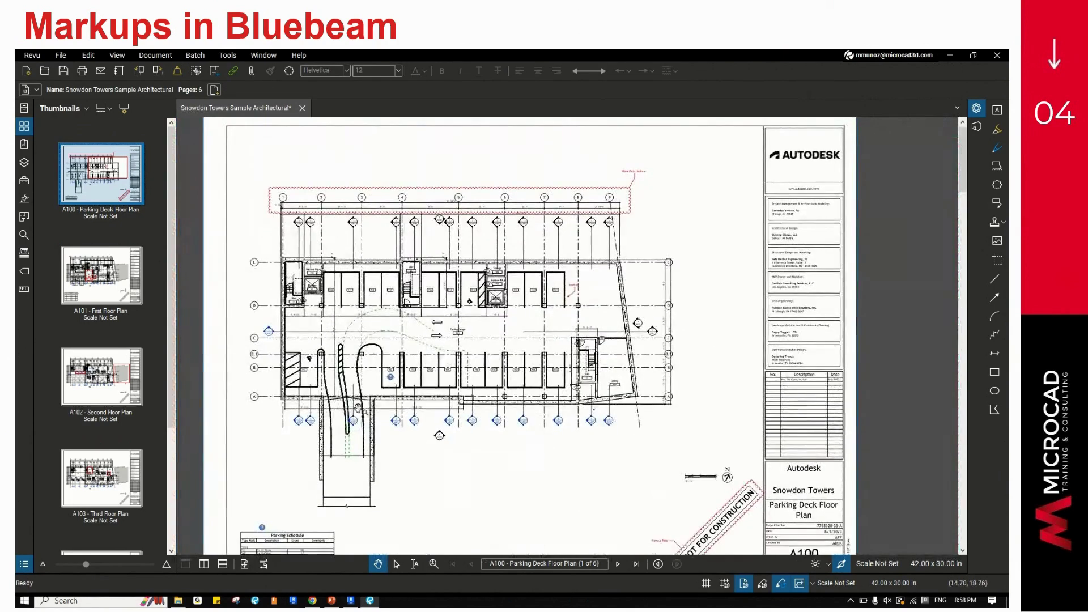
click(140, 304)
click(121, 377)
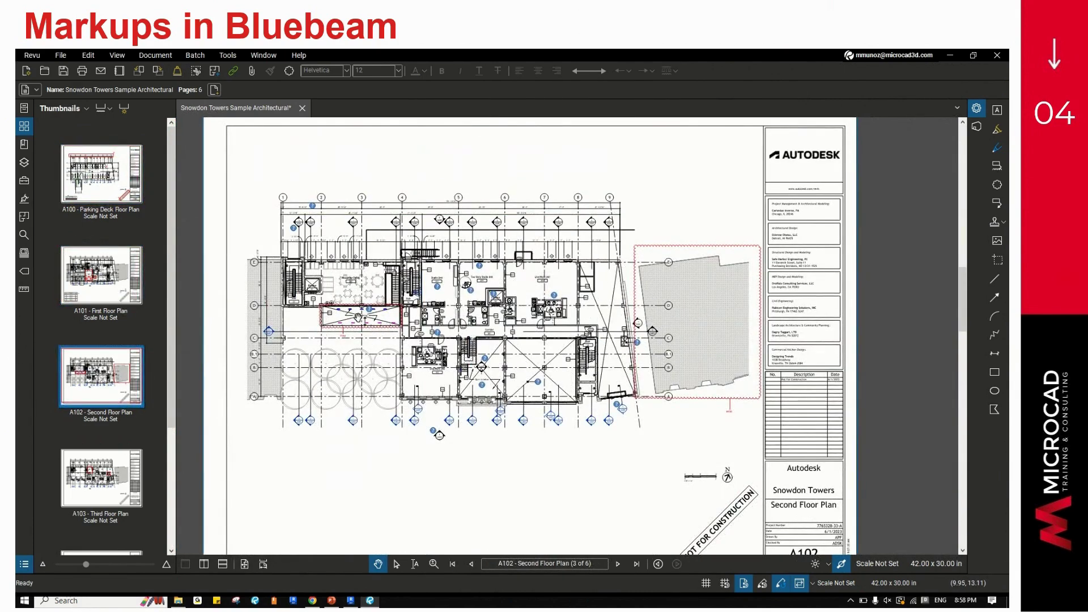
scroll(341, 335, up, 5)
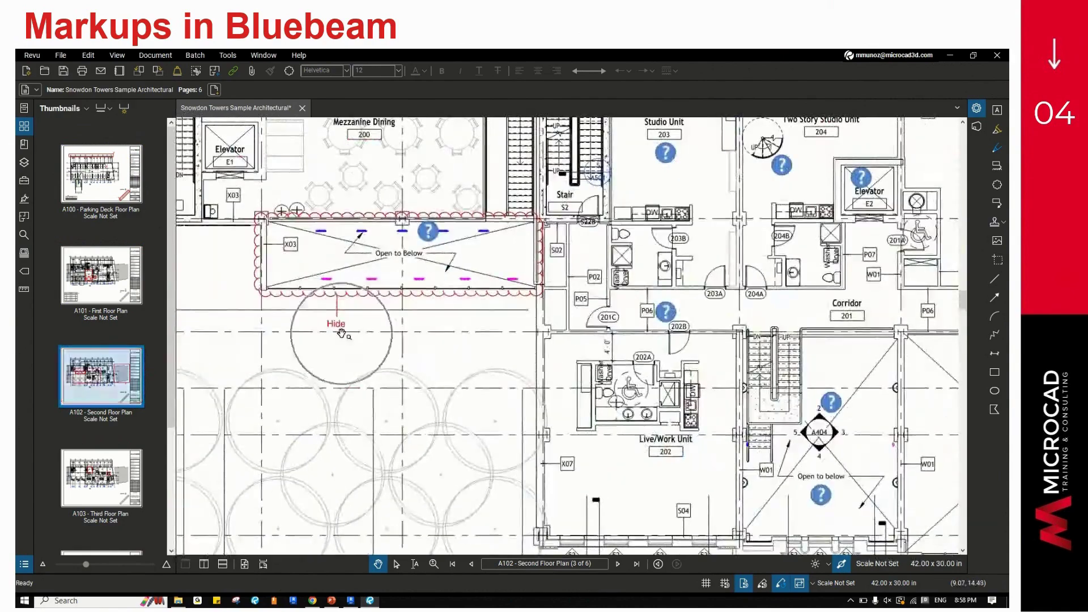
click(96, 476)
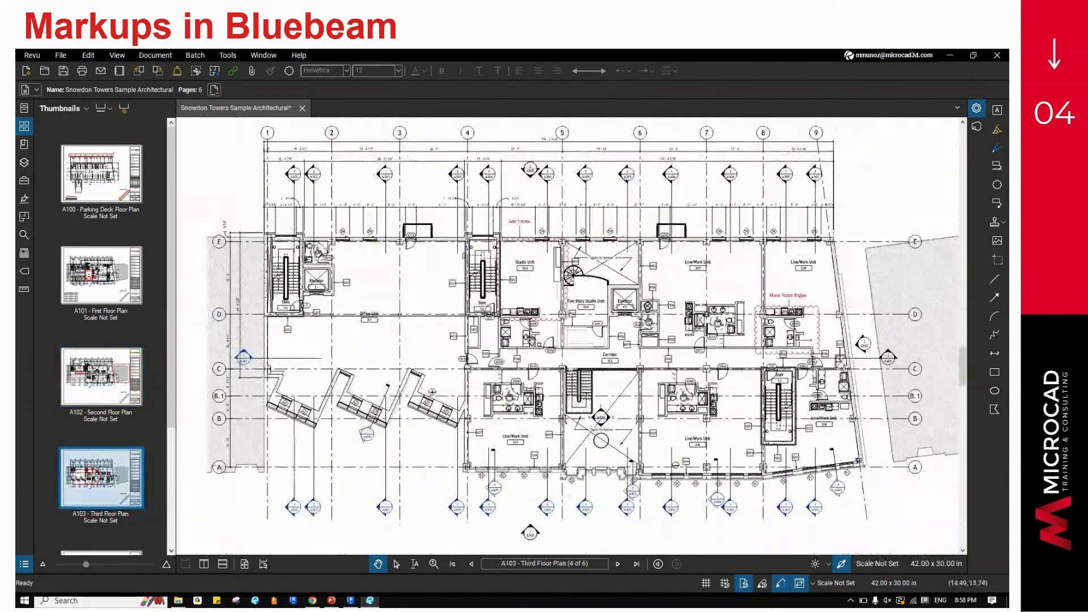
scroll(505, 280, down, 3)
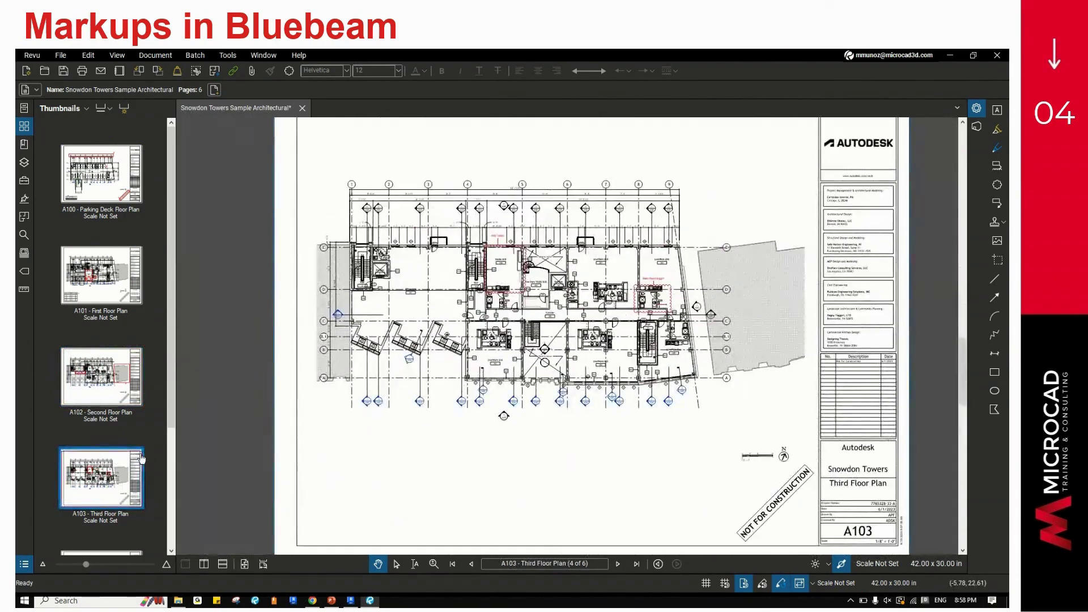
scroll(141, 458, down, 3)
click(100, 506)
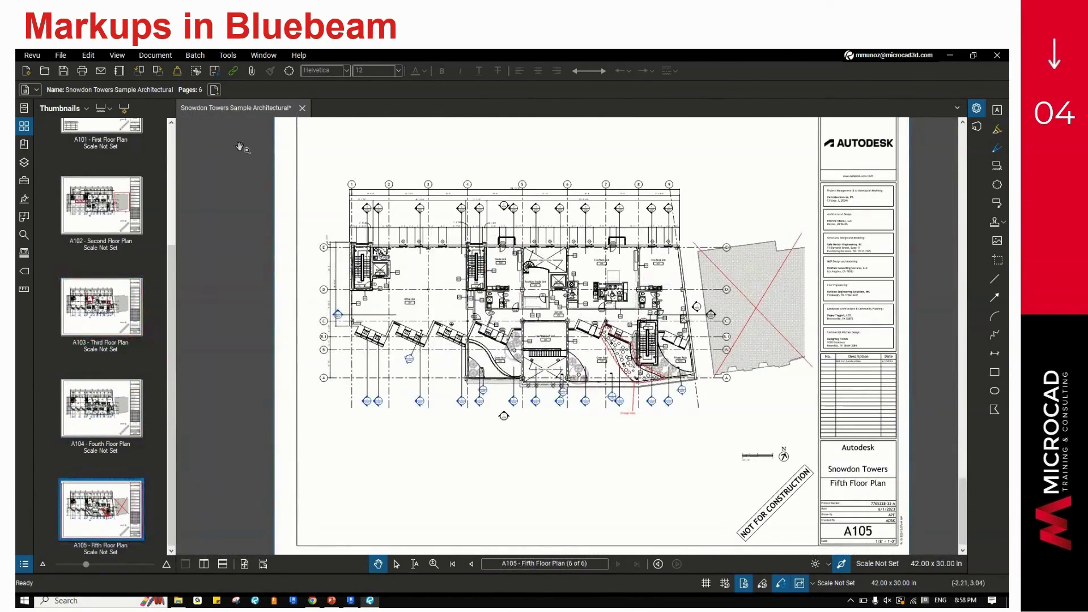
Save the marked-up Snowdon Towers Sample Architectural PDF
click(61, 56)
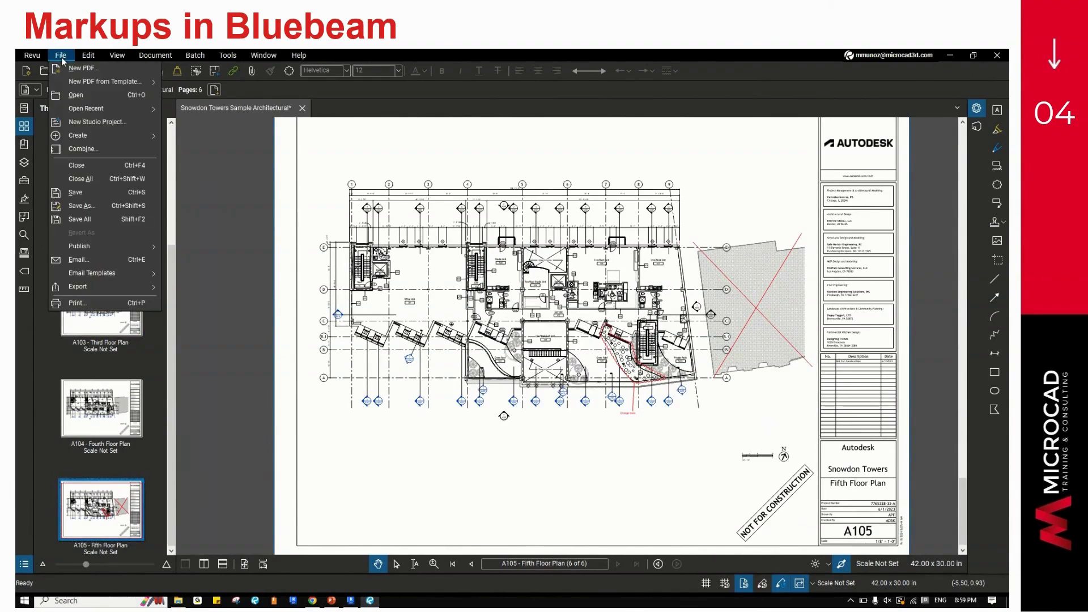
click(96, 197)
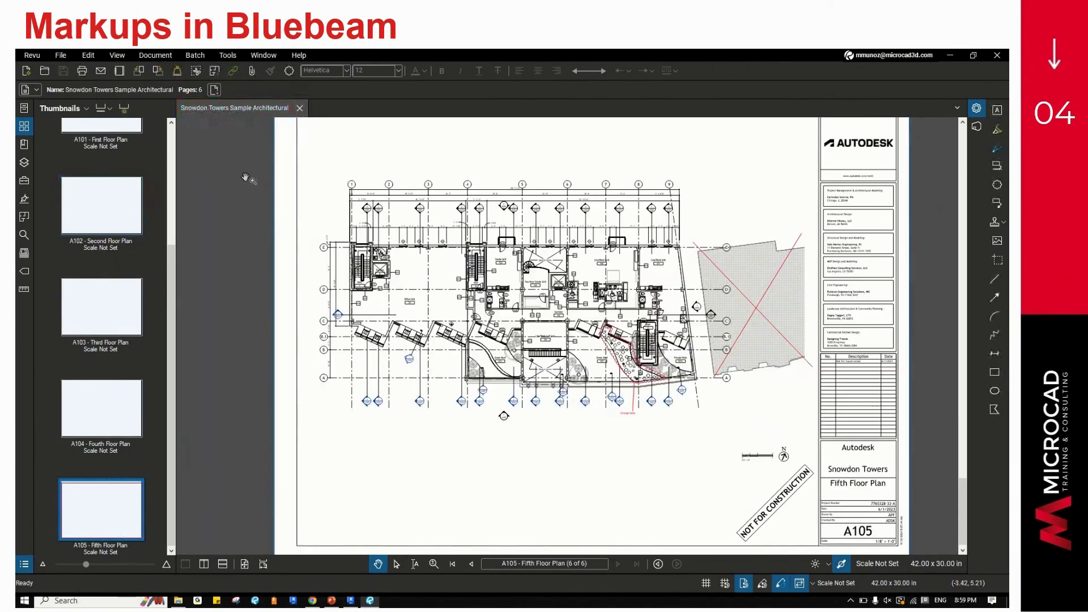
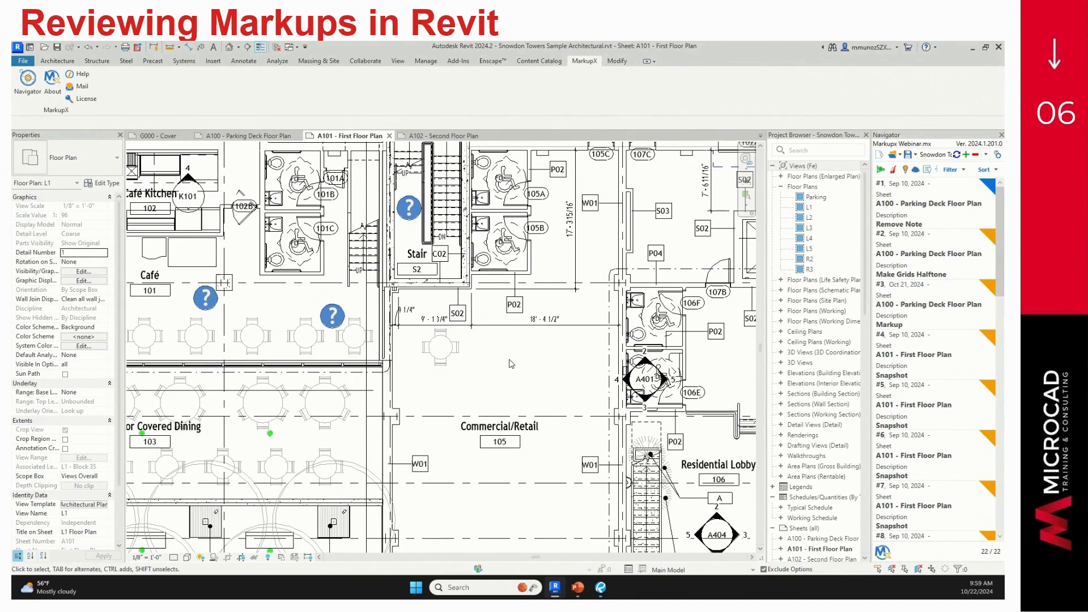
Switch to Bluebeam and draw a rectangular Cloud+ region around the Autodesk logo box in sheet A100's title block
click(600, 587)
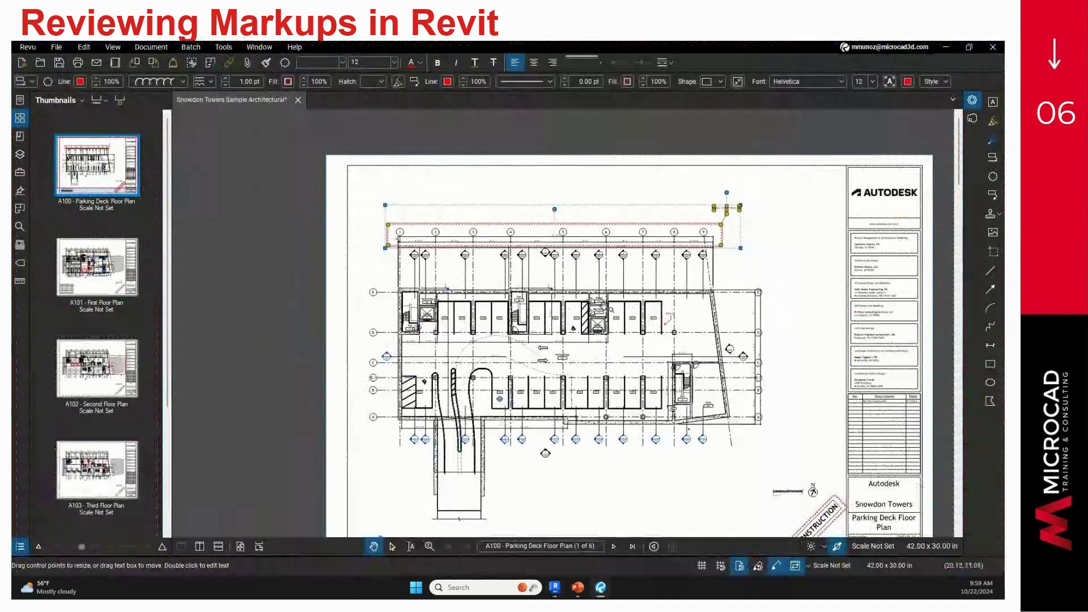
click(808, 326)
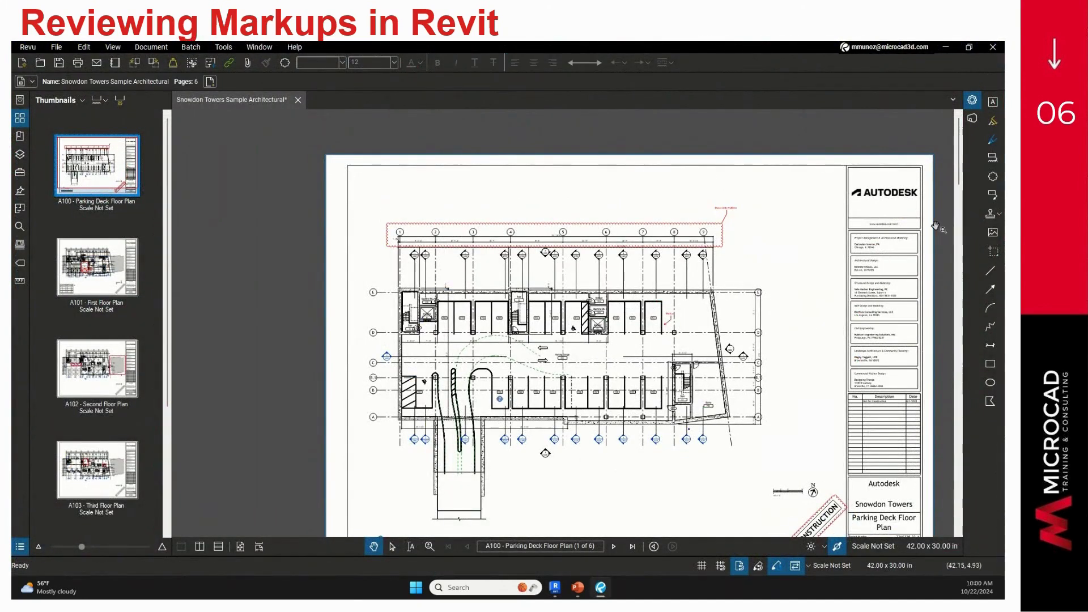
click(992, 158)
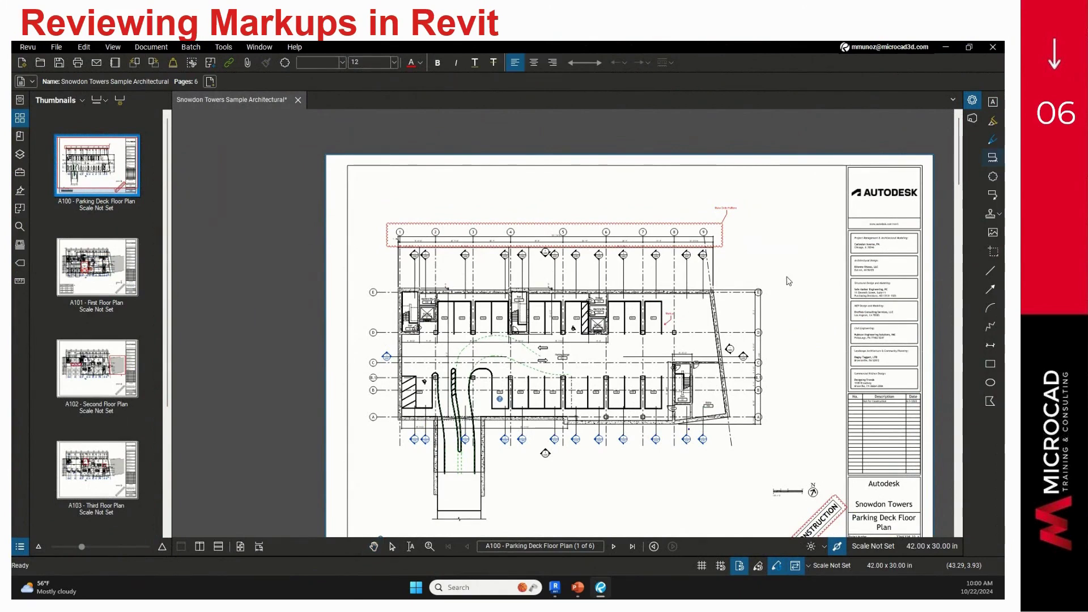
click(841, 165)
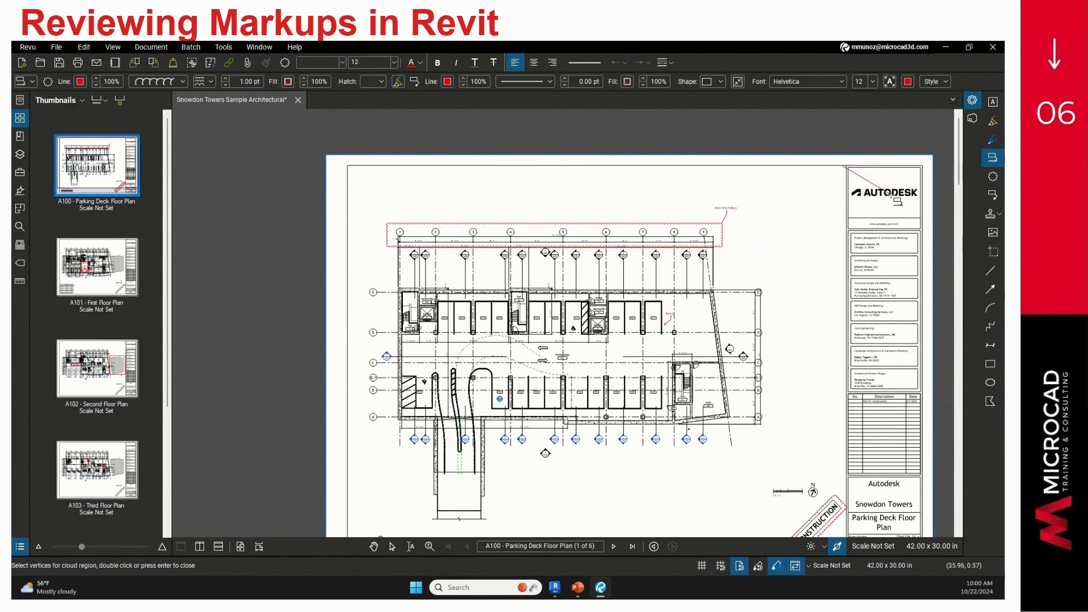
click(922, 166)
click(922, 228)
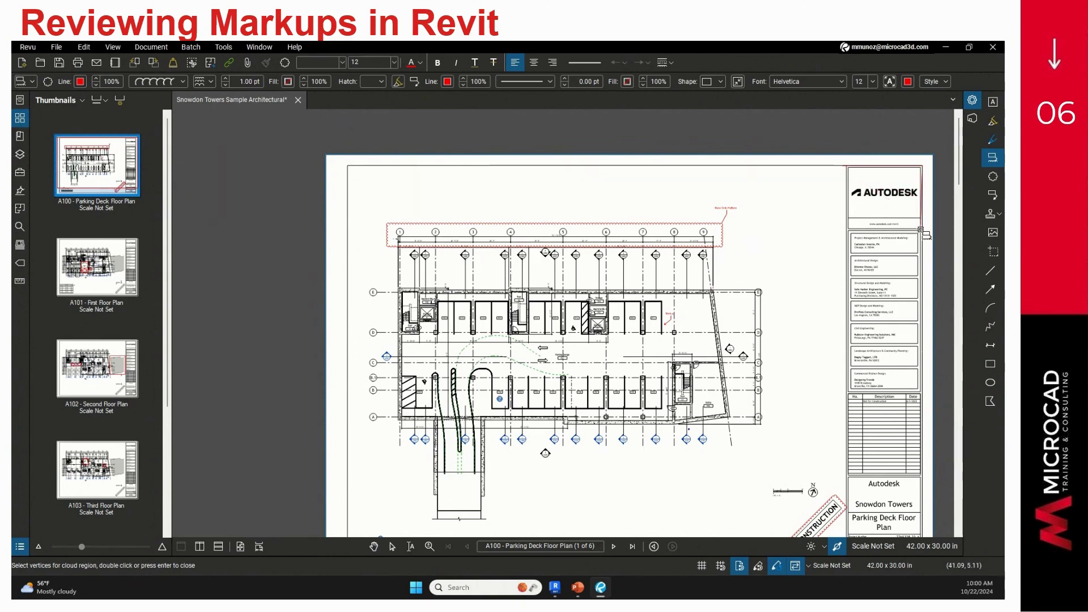
click(842, 229)
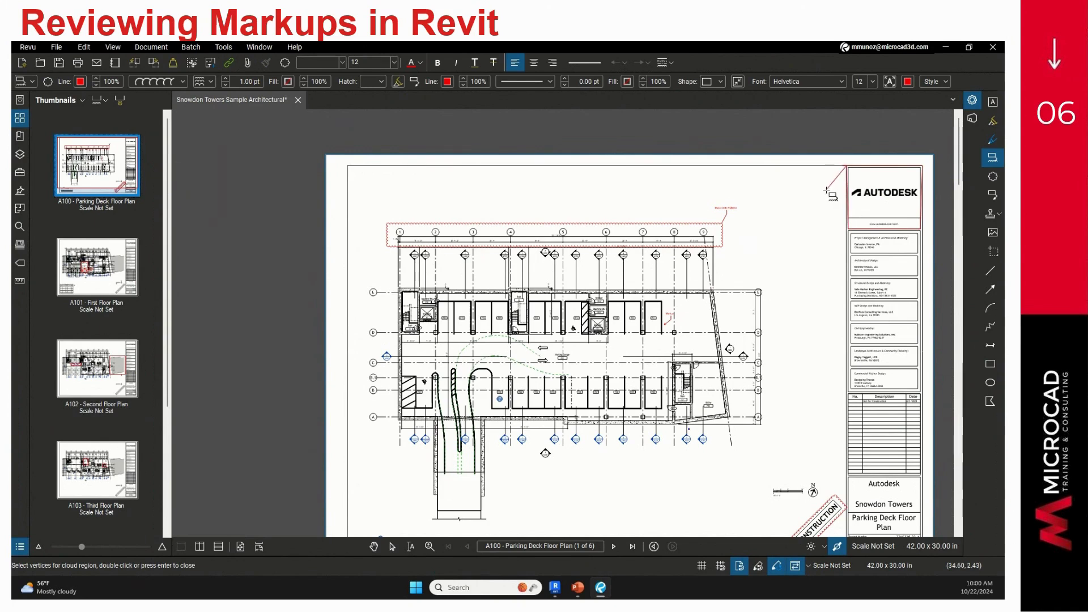
click(842, 165)
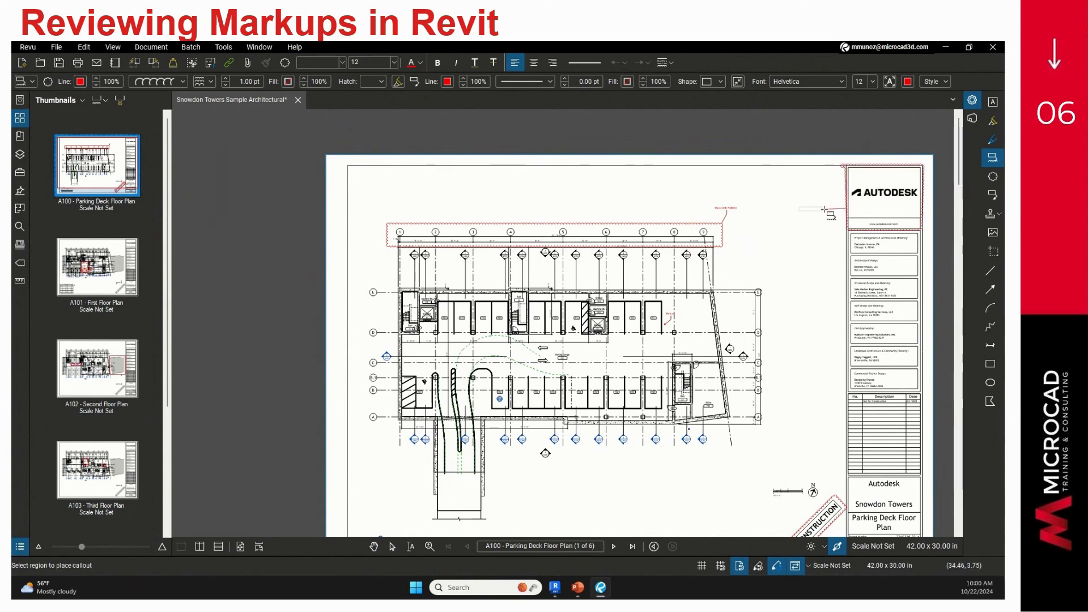
Place the cloud's callout beside the Autodesk logo box, enter "New Markup" as its text, and end the Cloud+ command
click(824, 210)
scroll(822, 209, up, 5)
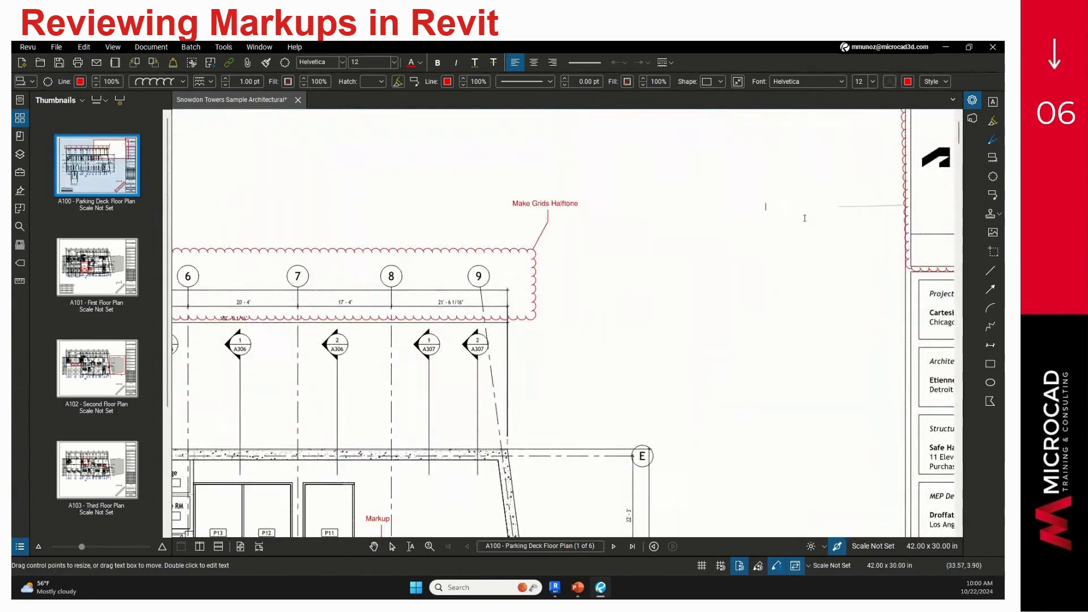
text(New)
click(803, 241)
scroll(802, 241, down, 3)
middle_drag(803, 241, 728, 242)
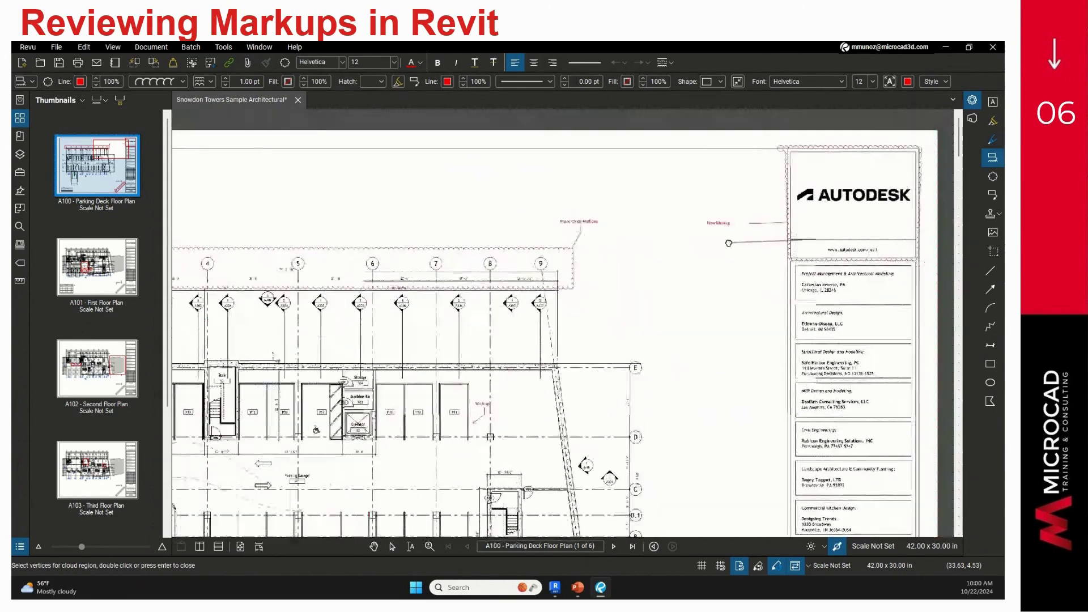
key(Escape)
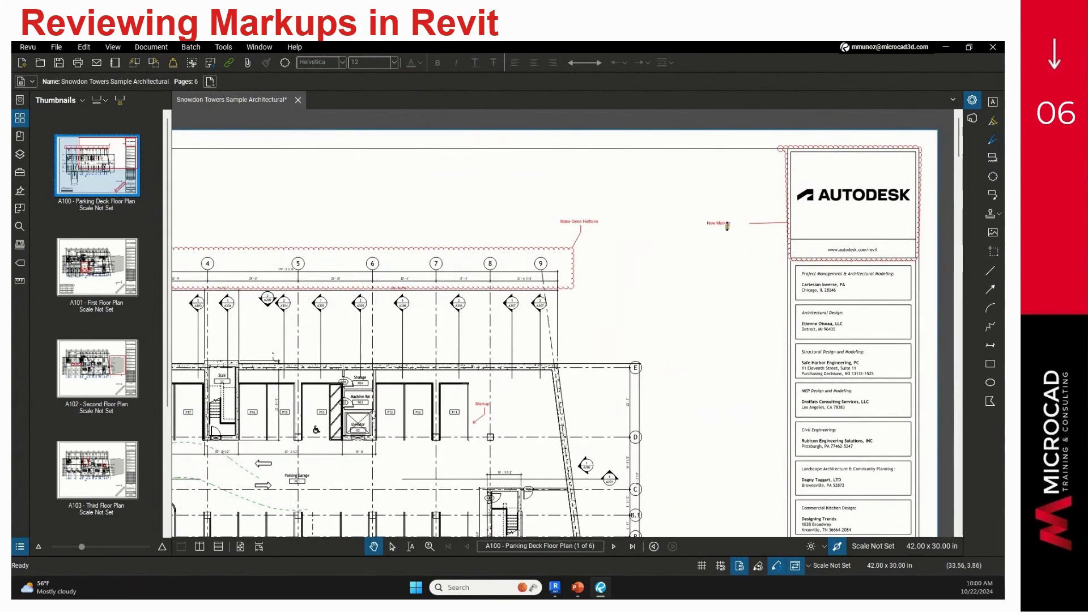
Set the "New Markup" callout's font size to 72 and resize its text box to fit the text on two lines
click(726, 225)
click(394, 63)
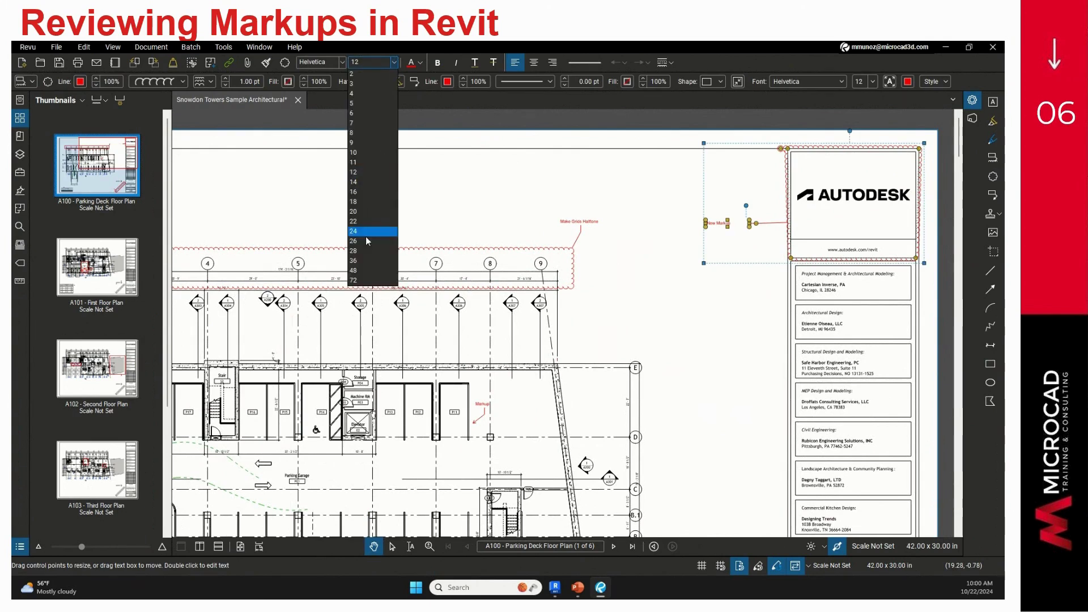
click(366, 241)
click(393, 62)
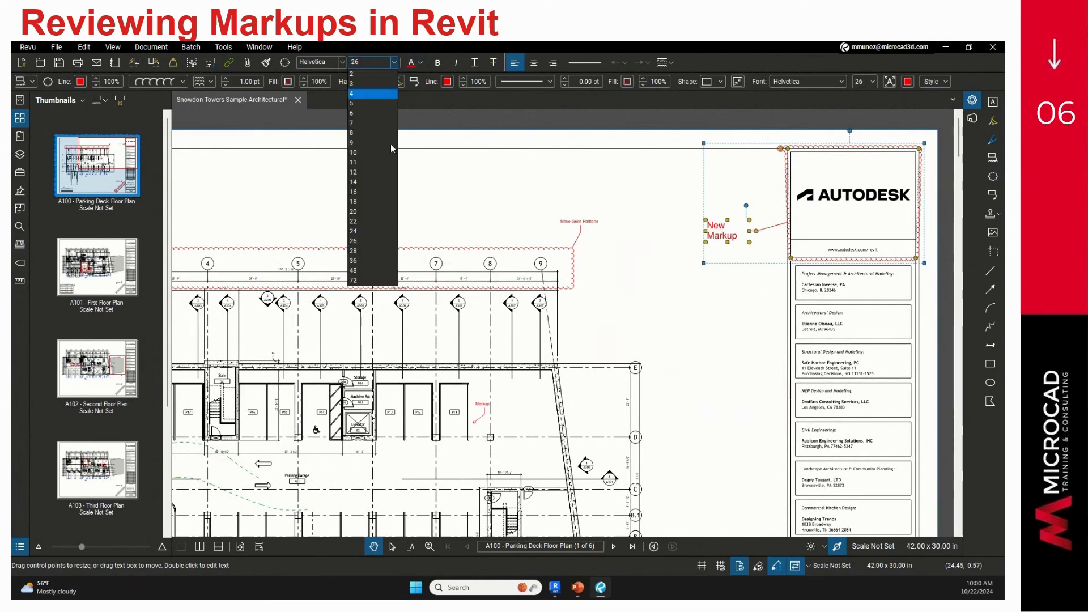
click(363, 280)
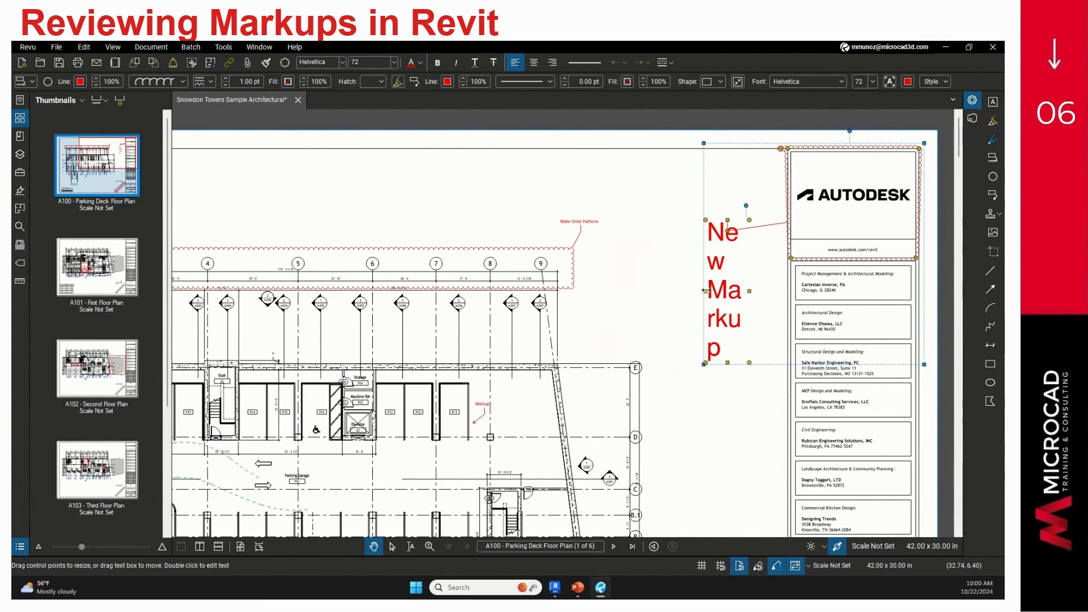
drag(705, 291, 630, 291)
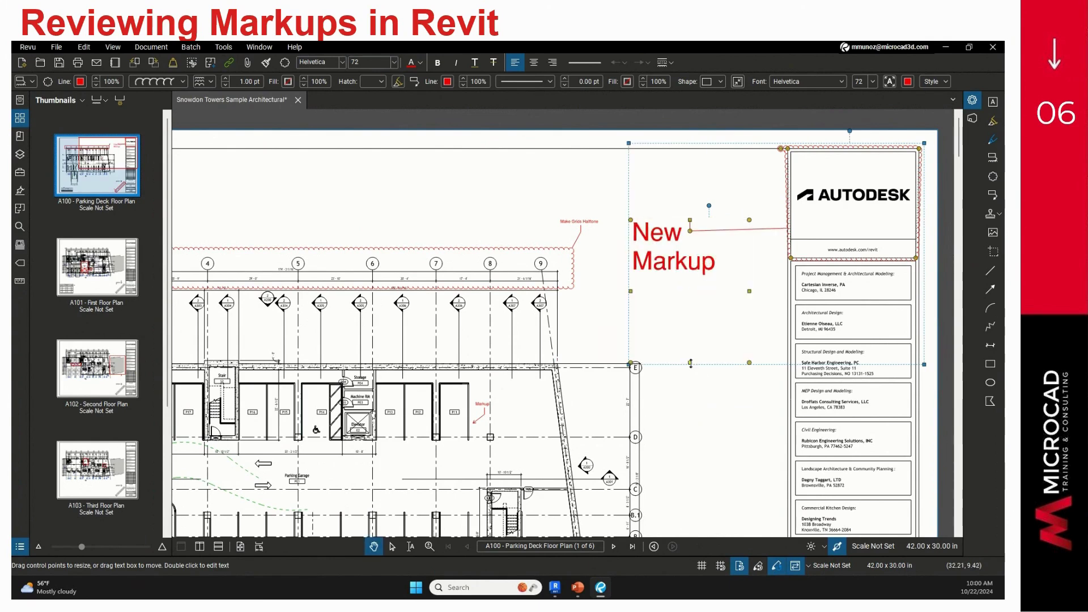
drag(690, 362, 688, 277)
click(720, 365)
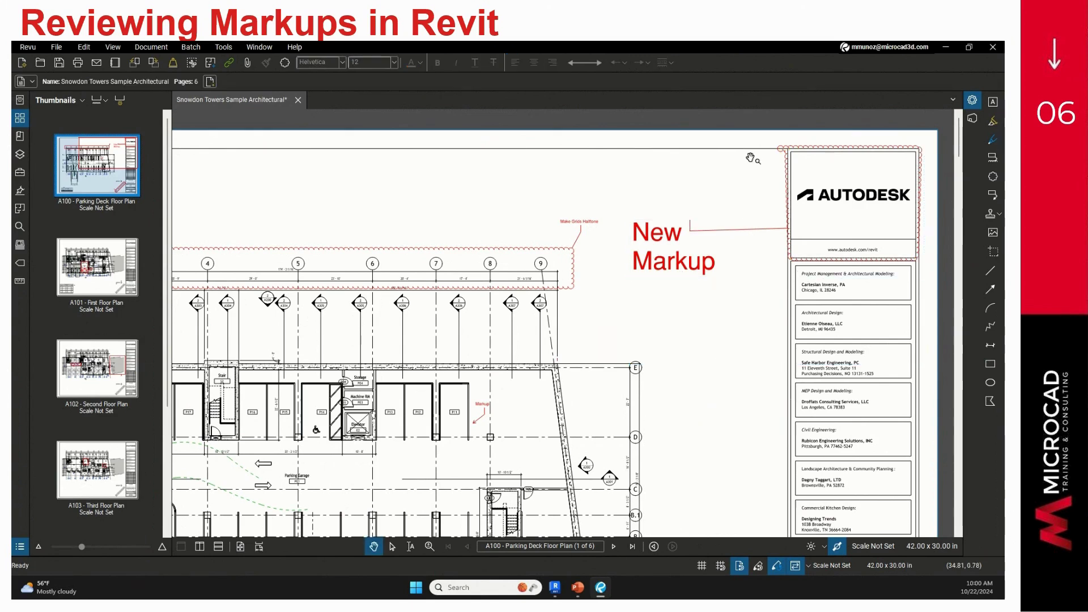
Save the PDF, switch to Revit and refresh the PDF in MarkupX so that only new markups are imported
click(56, 47)
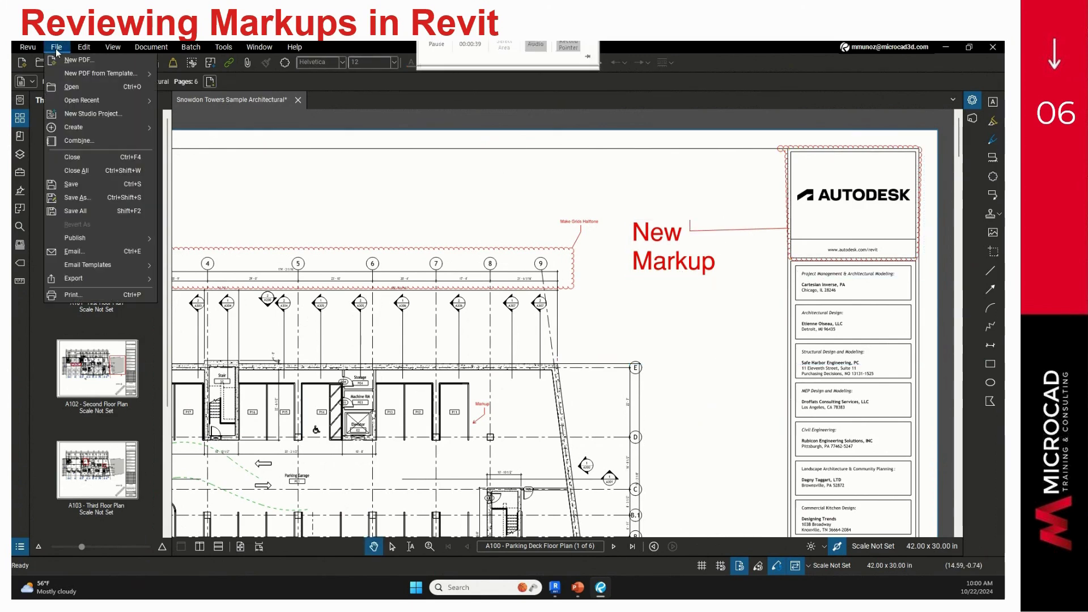
click(89, 185)
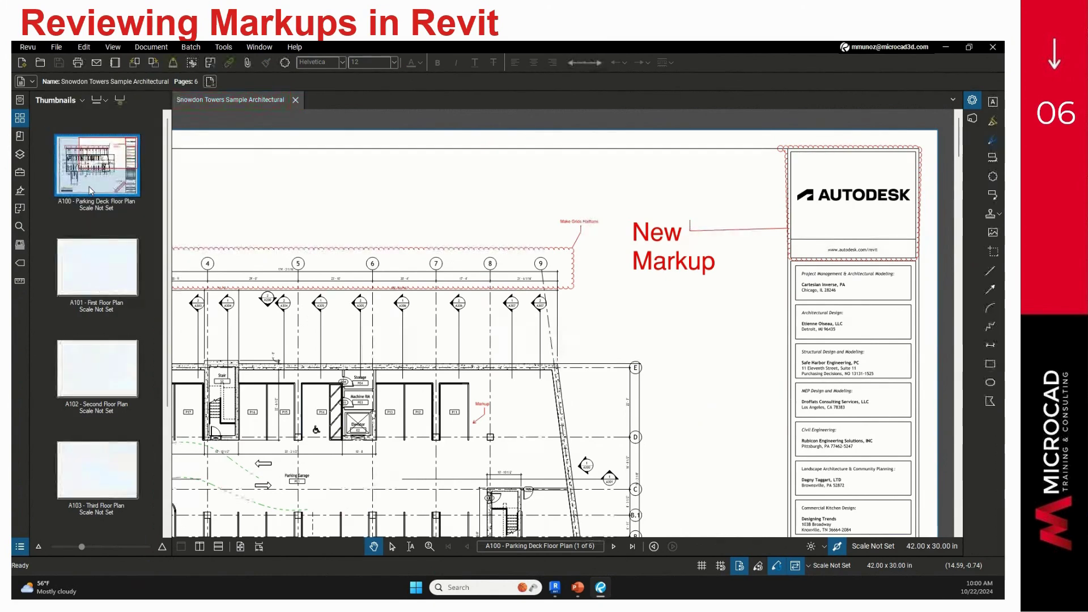
click(554, 588)
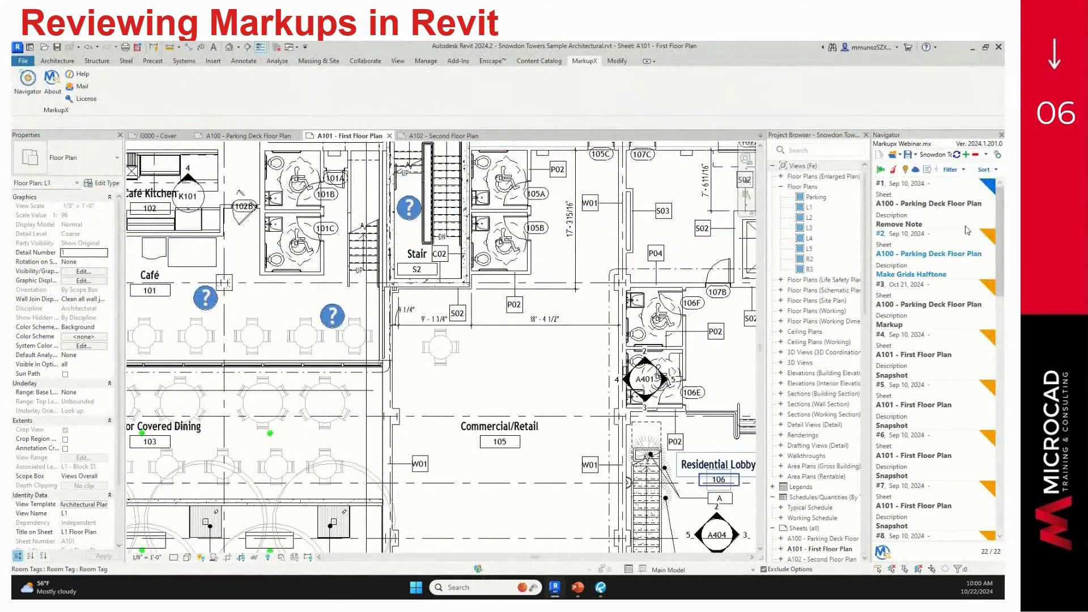
click(956, 157)
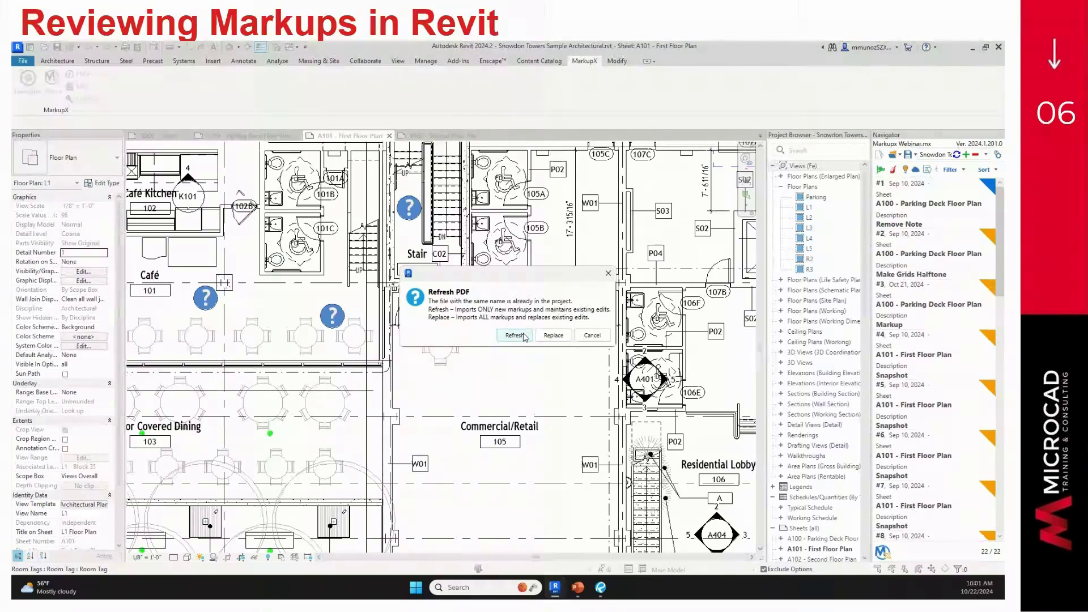
click(525, 335)
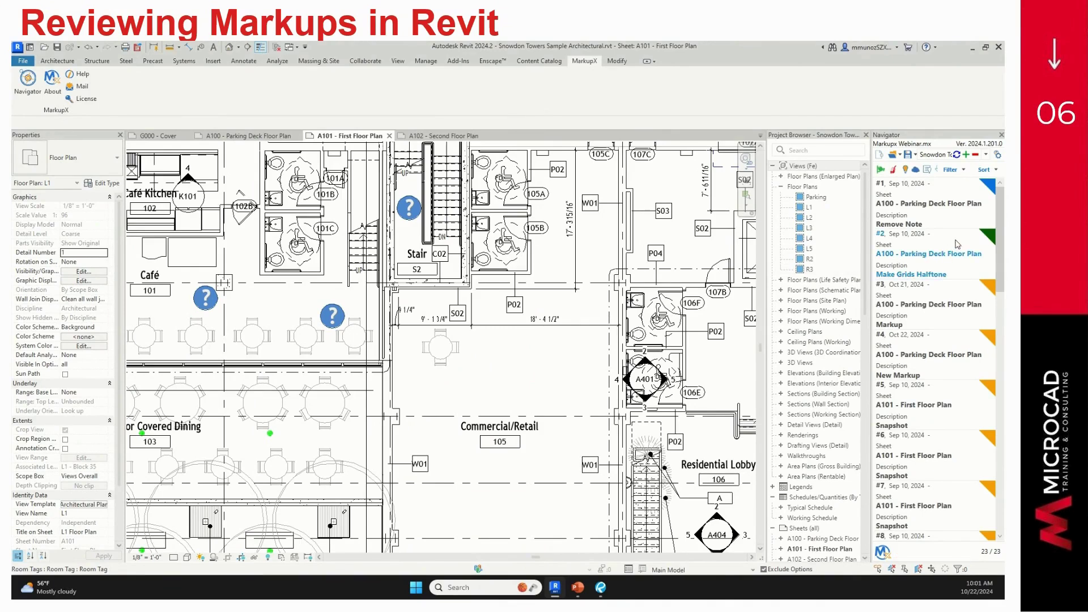
Locate the "Make Grids Halftone", "Markup" and "New Markup" entries in turn on sheet A100
click(957, 217)
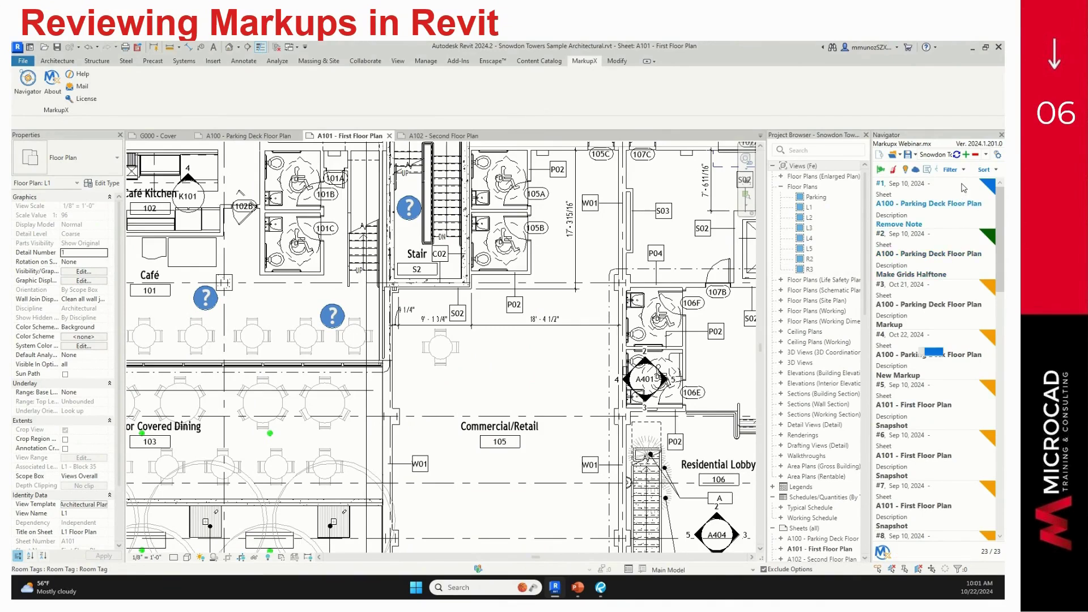
click(956, 244)
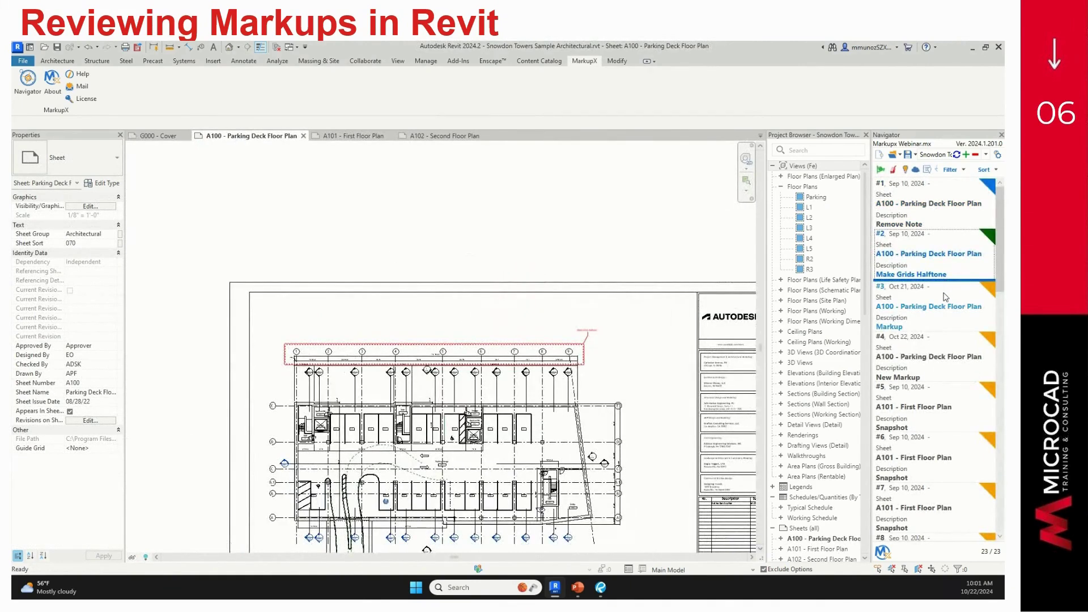
click(945, 297)
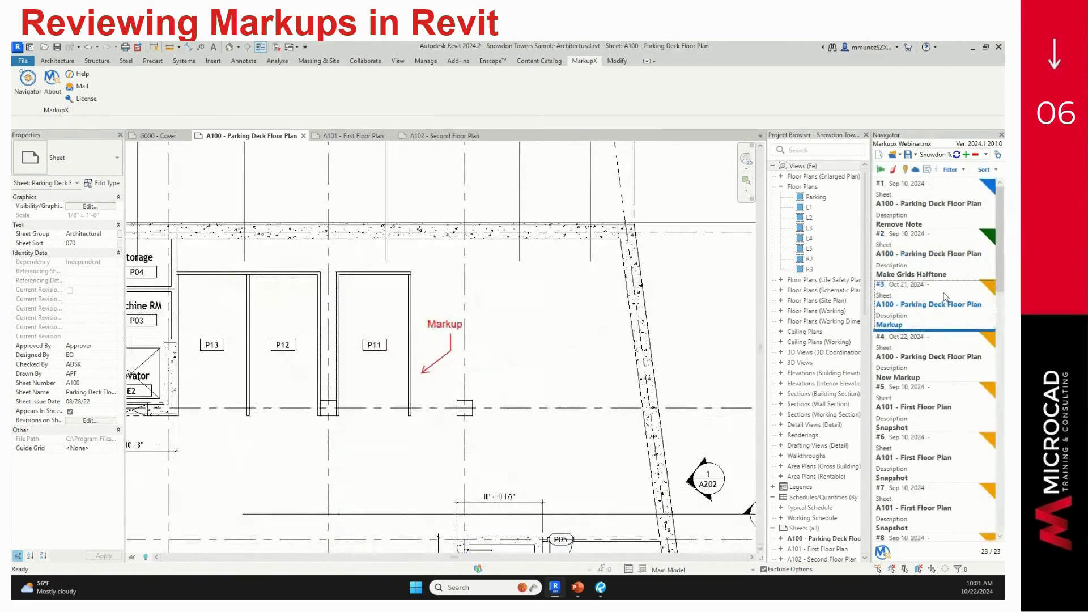
click(961, 348)
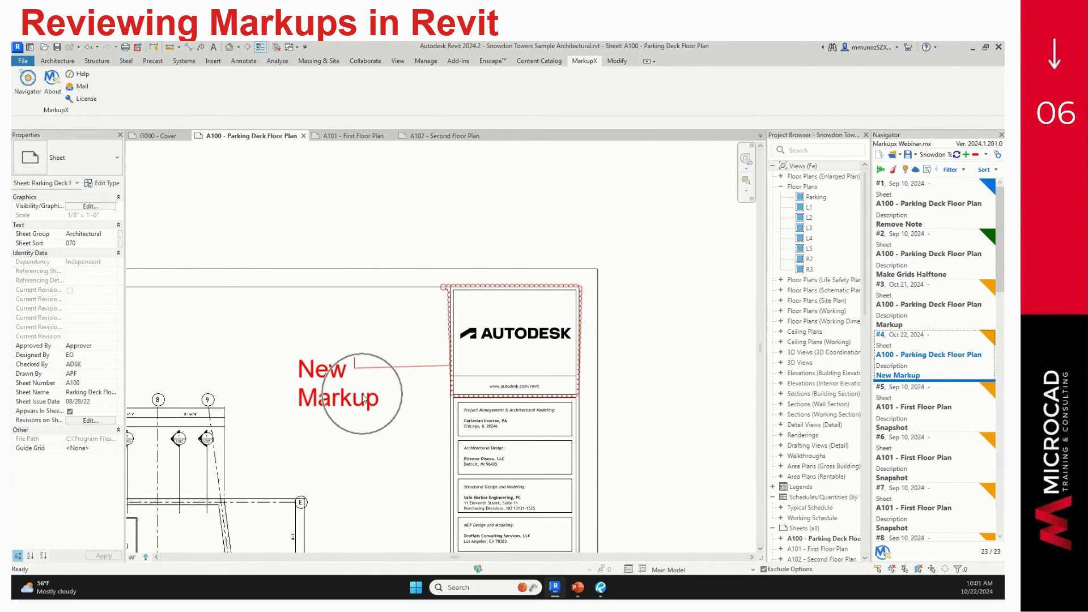
scroll(468, 364, down, 2)
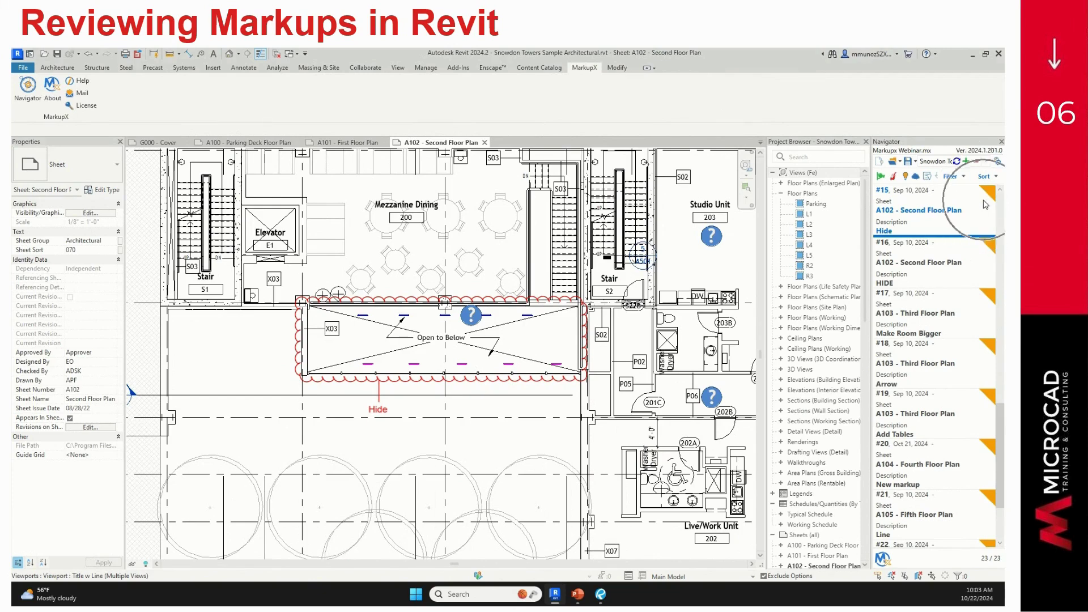
Switch to Bluebeam, set the review status of the "Hide" cloud on sheet A102 to Accepted, and save the PDF
click(600, 594)
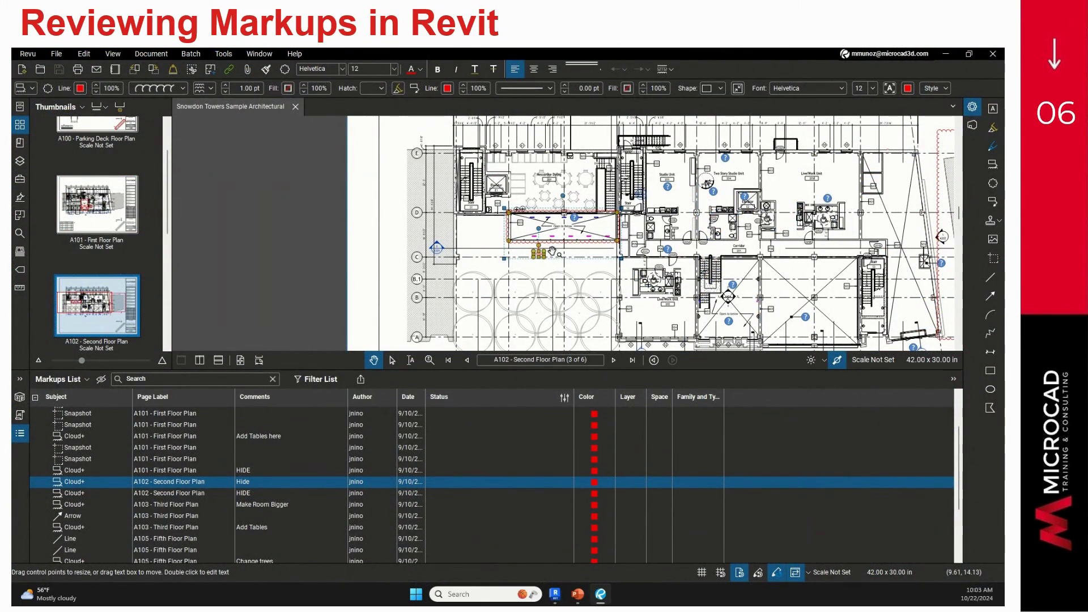
click(492, 484)
mouse_move(474, 494)
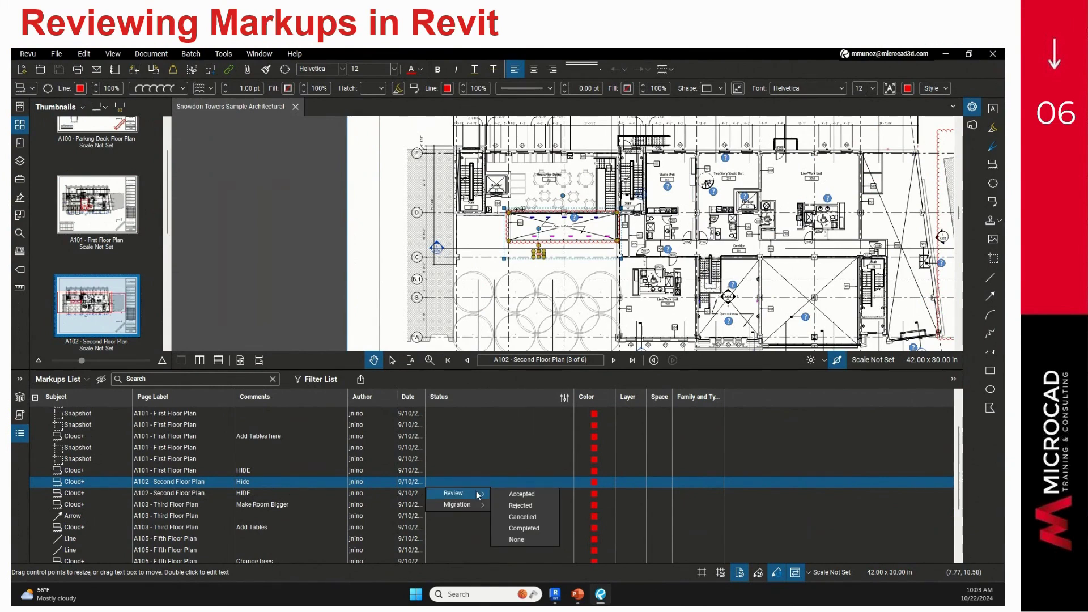
click(529, 495)
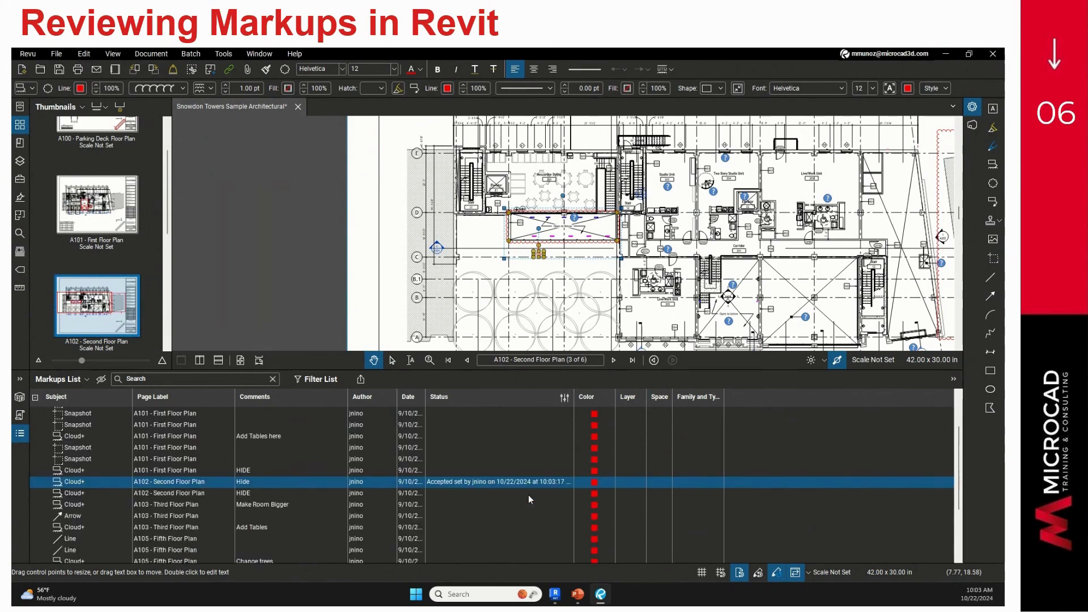
click(57, 54)
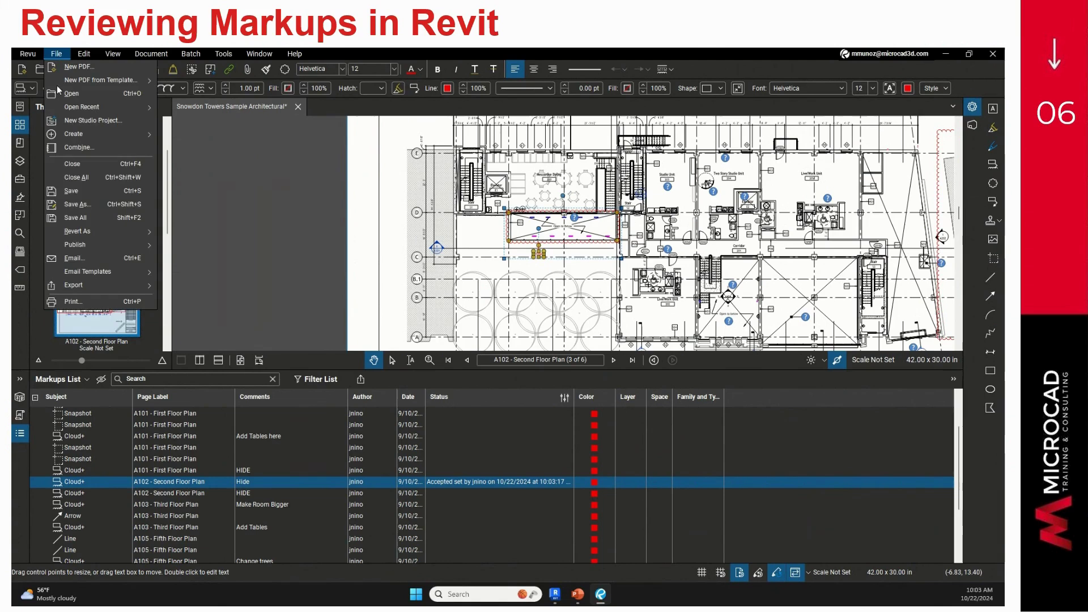
click(80, 194)
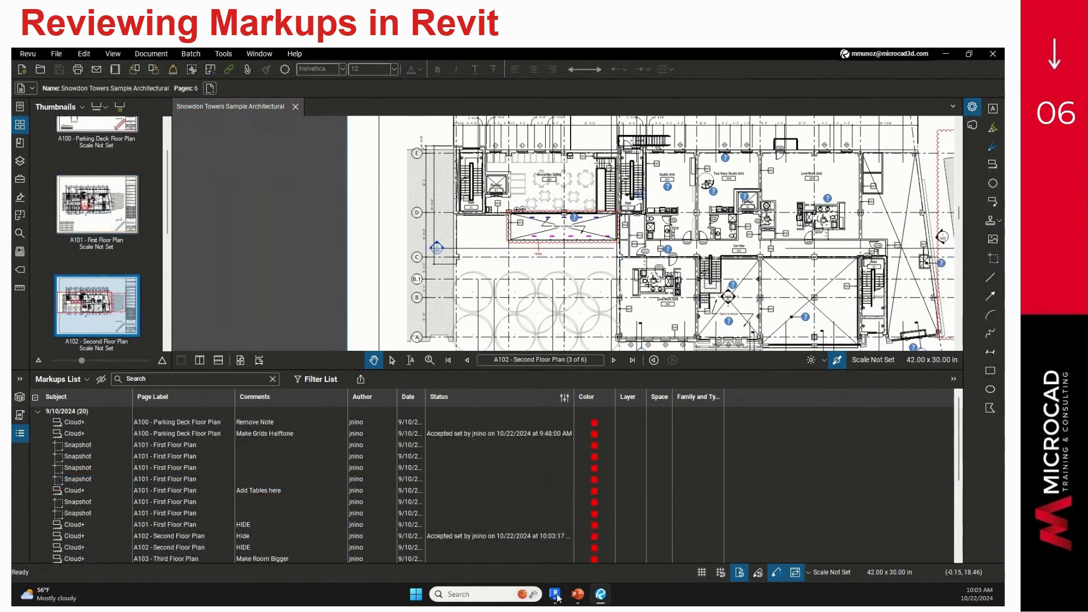
Return to Revit and refresh the MarkupX list from the saved PDF, keeping existing edits
click(555, 593)
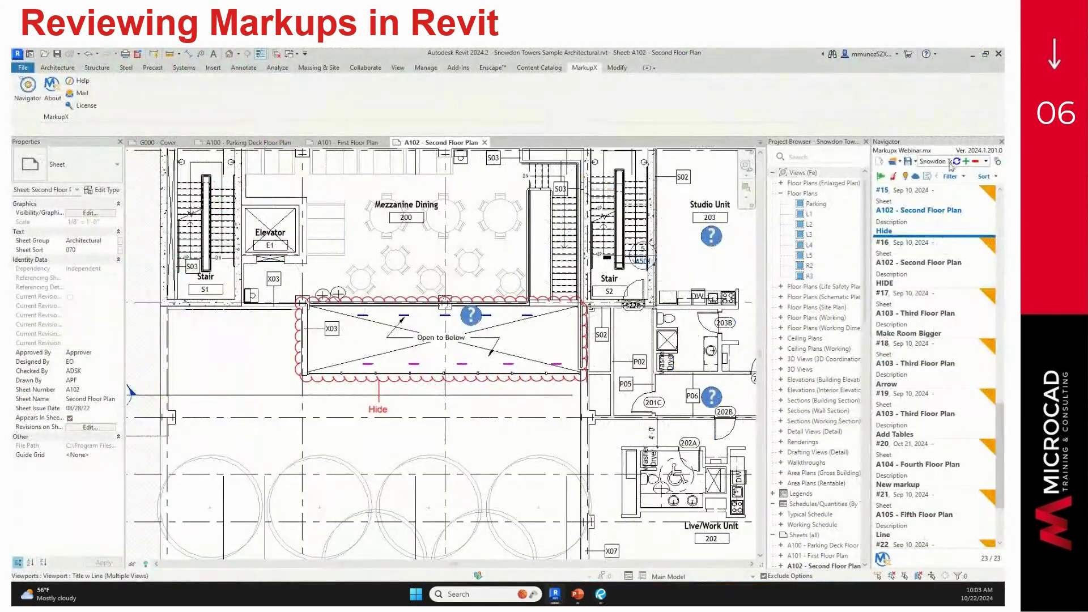
click(957, 162)
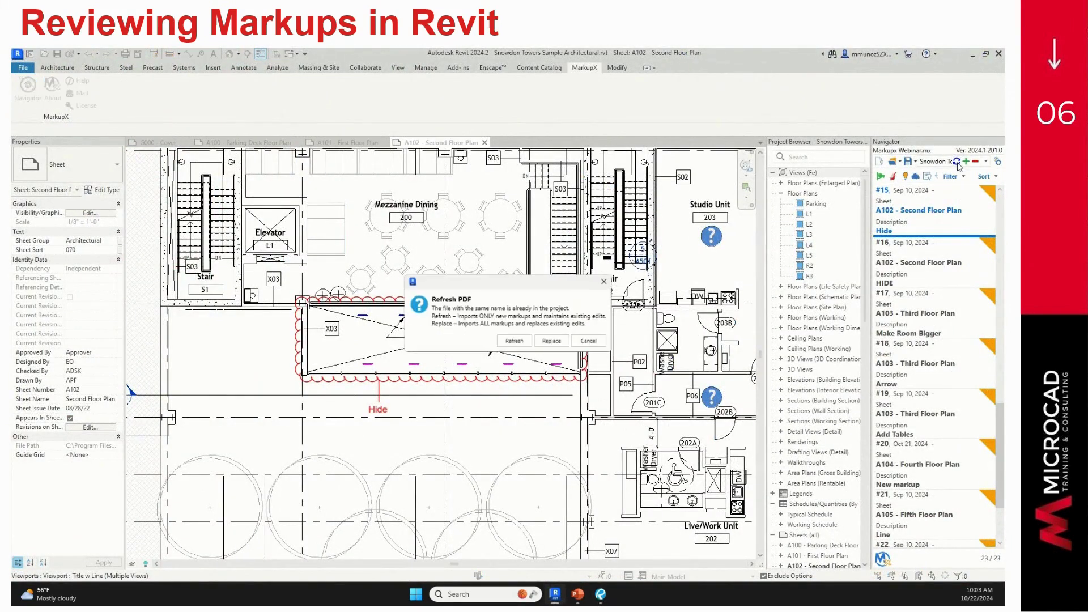
click(514, 342)
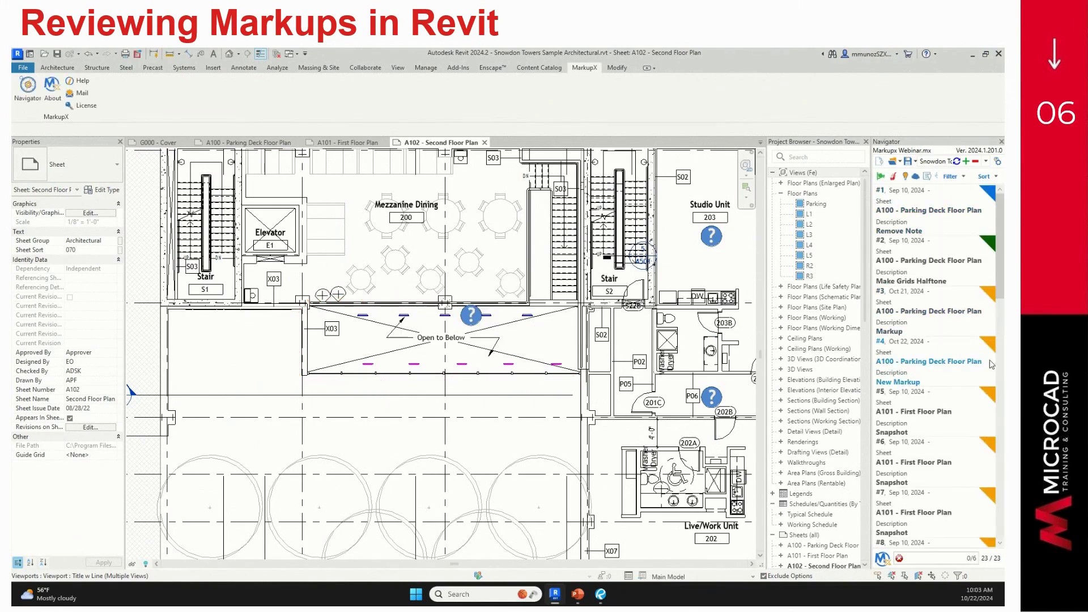
Find markup #15, "Hide", on sheet A102 in the MarkupX list and open its details to check its status
drag(997, 277, 1002, 429)
click(960, 471)
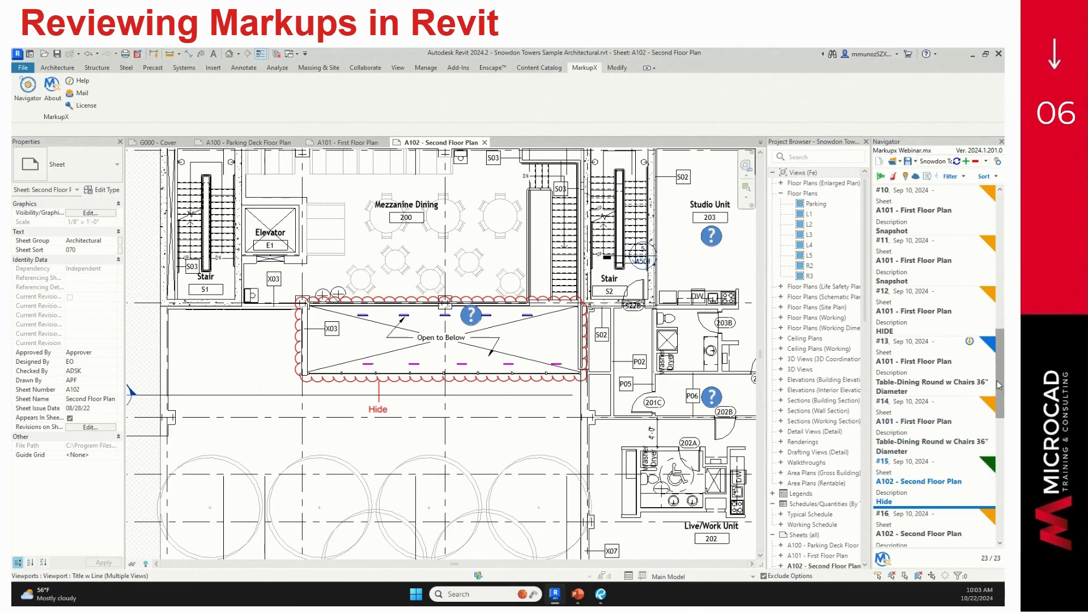
scroll(1001, 376, down, 3)
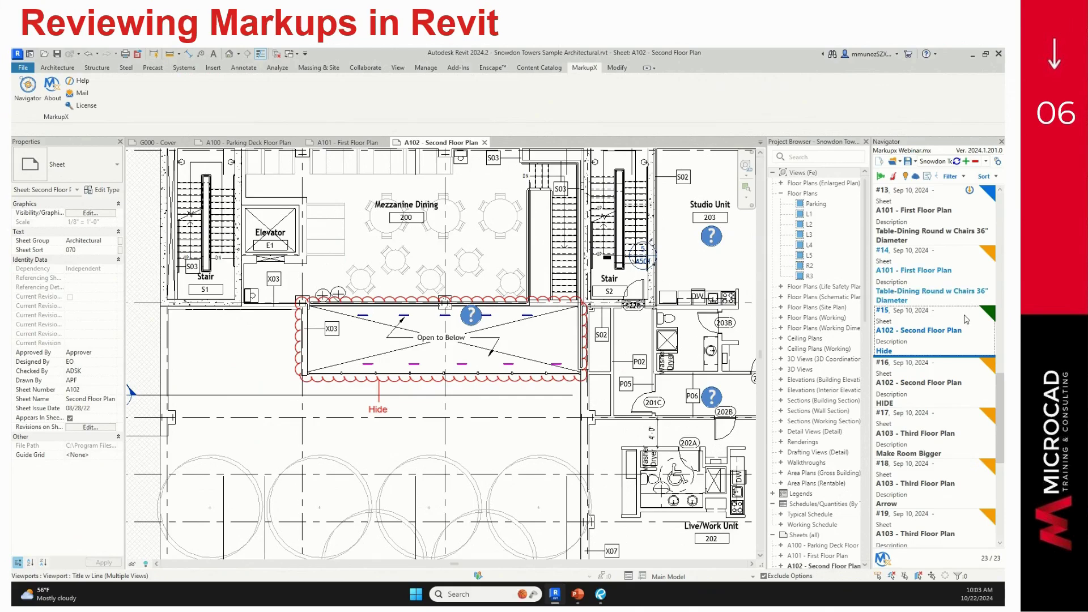
double_click(959, 344)
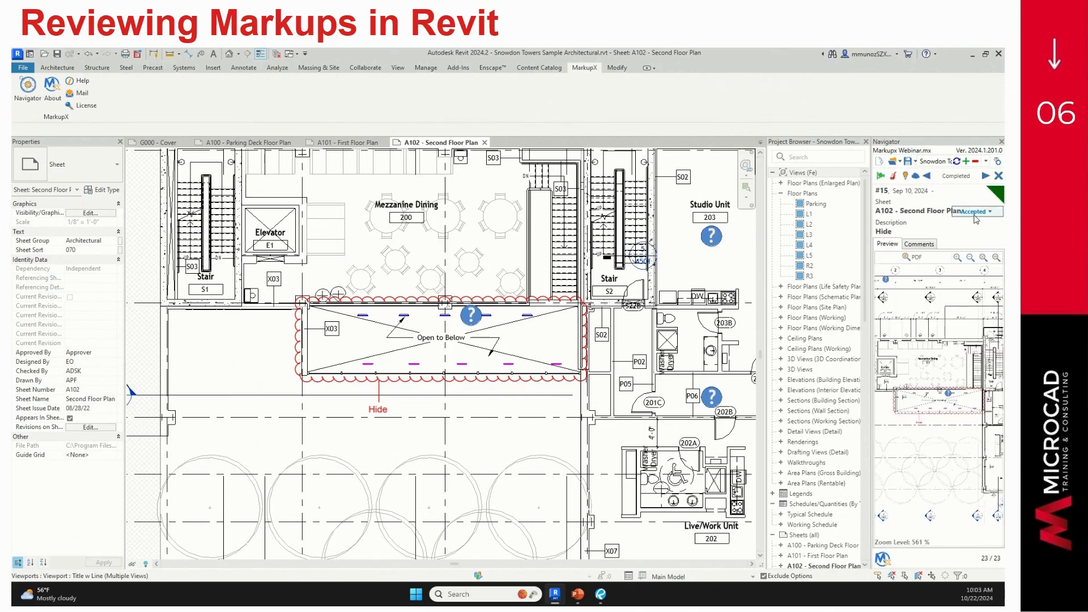